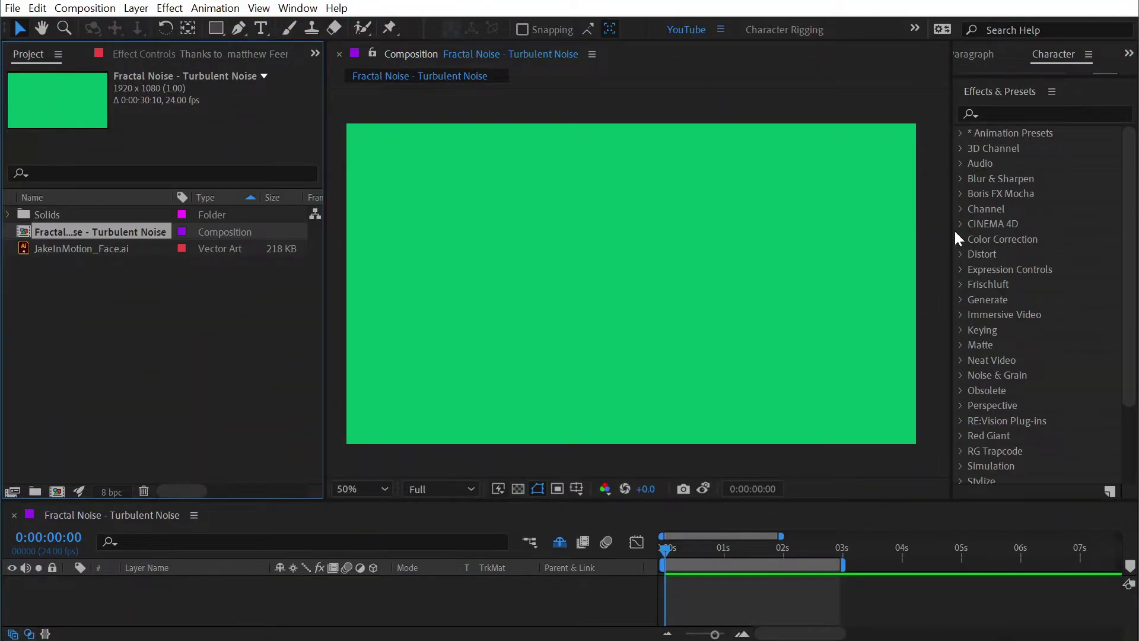
Create a new solid layer and apply Fractal Noise from Noise & Grain to it.
click(962, 374)
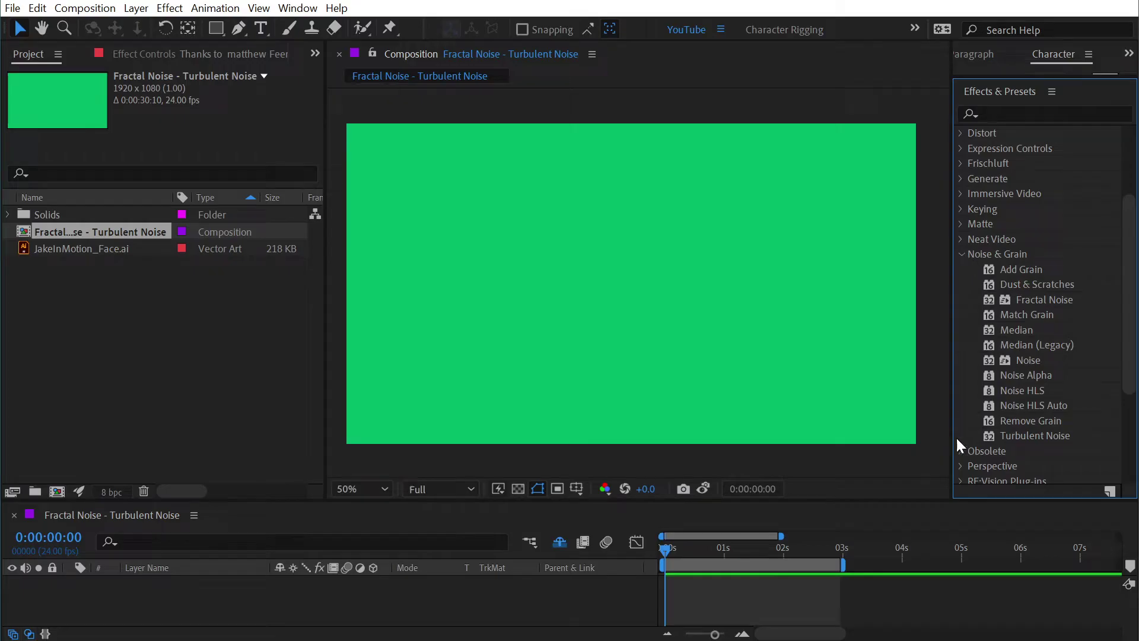
click(788, 364)
key(ctrl+y)
click(755, 427)
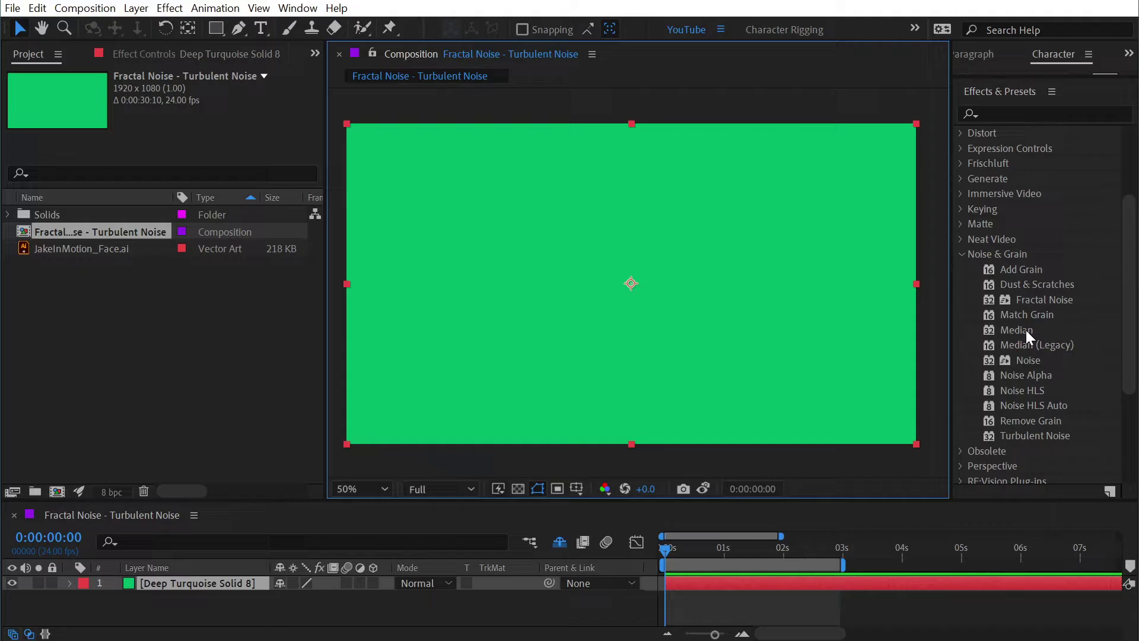
drag(1038, 300, 674, 287)
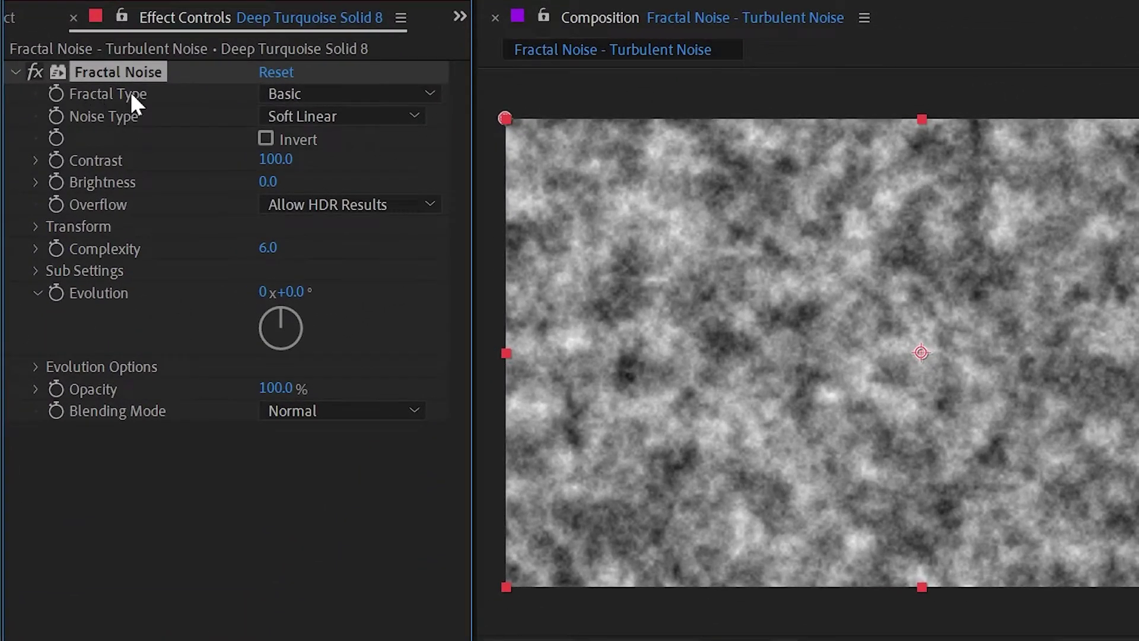
Cycle Fractal Type through Turbulent Smooth, Turbulent Basic, Turbulent Sharp and Dynamic.
click(308, 93)
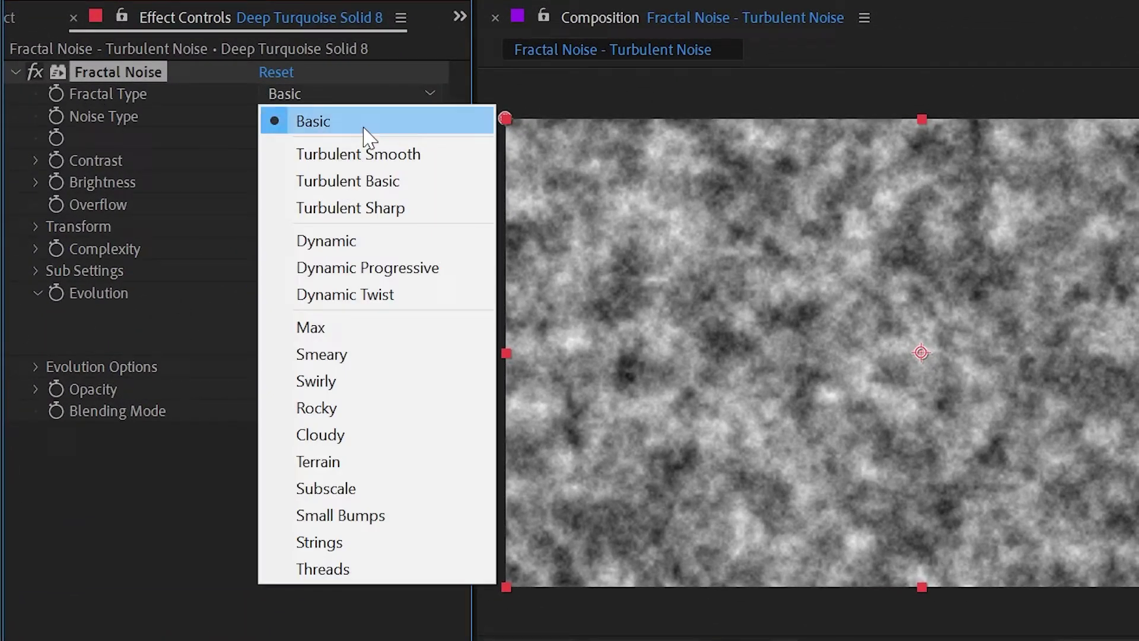
click(383, 152)
click(378, 96)
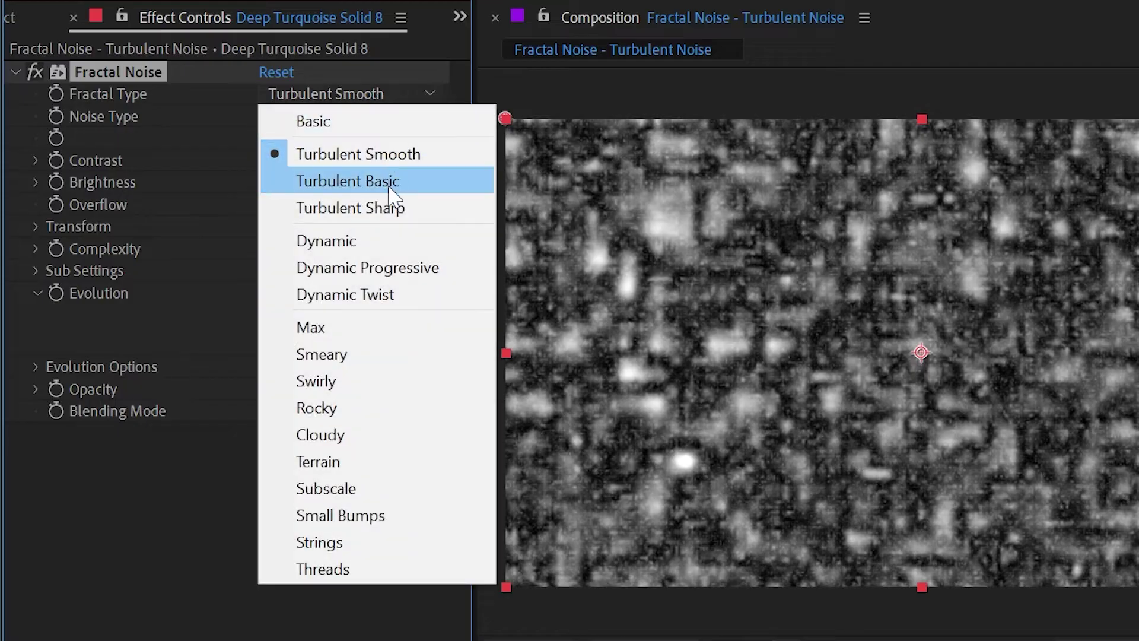
click(380, 181)
click(369, 96)
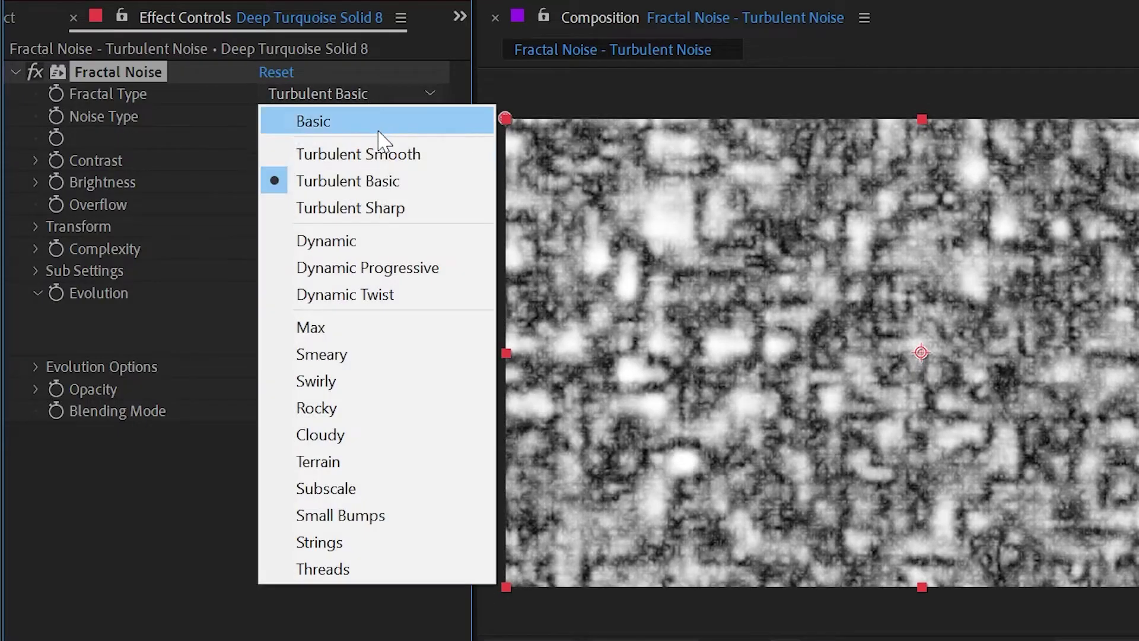
click(379, 208)
click(378, 92)
click(380, 241)
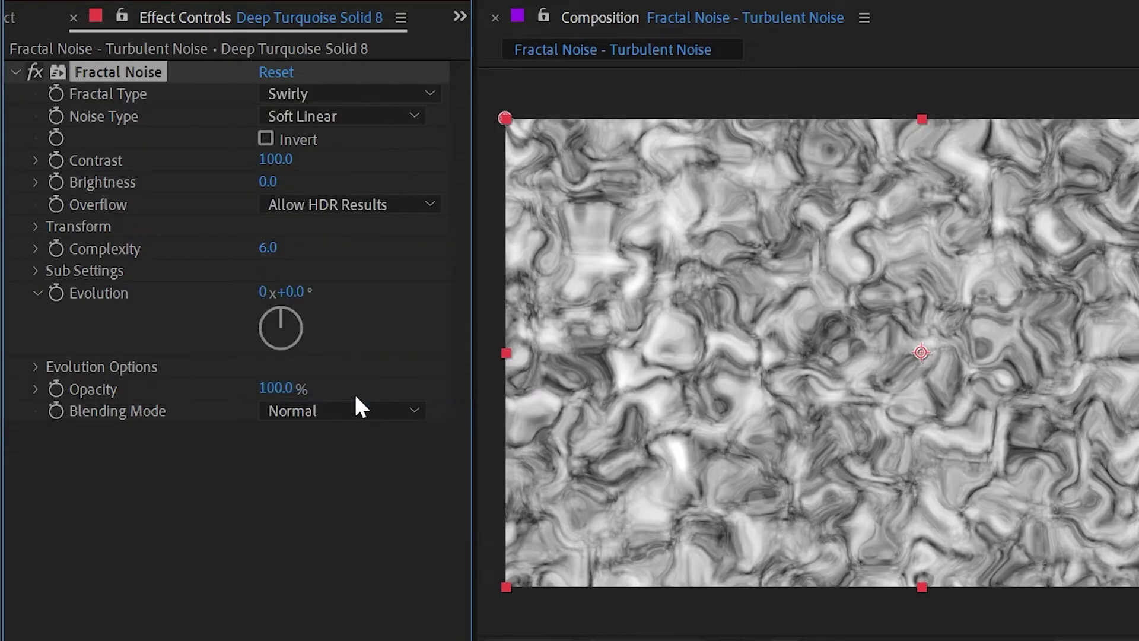
Set the Fractal Noise Fractal Type back to Basic.
click(274, 94)
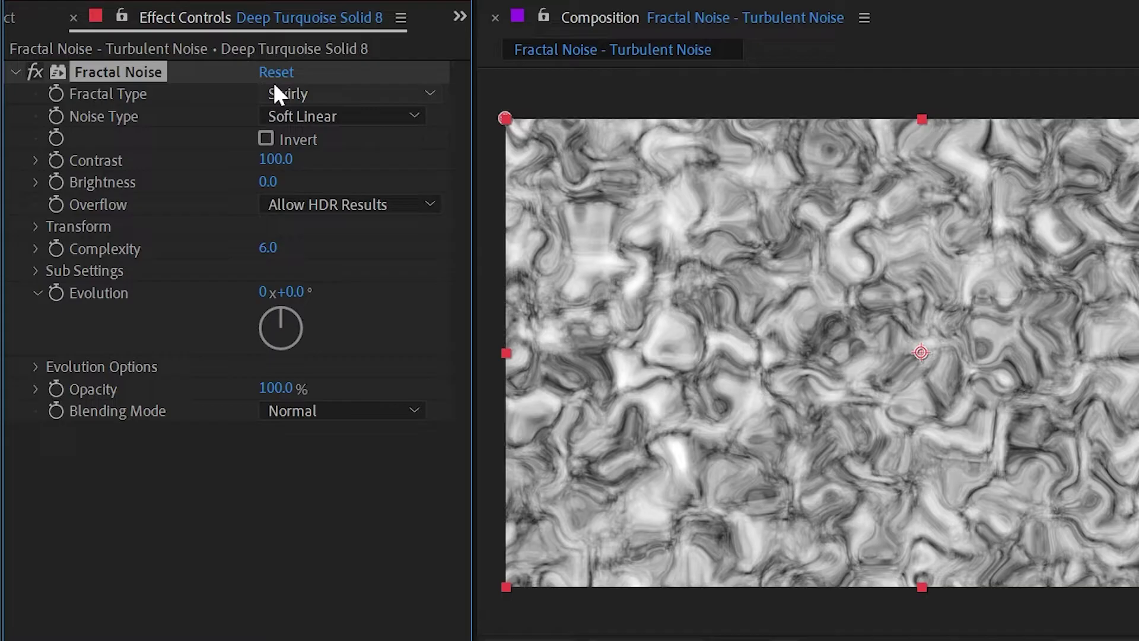
click(279, 89)
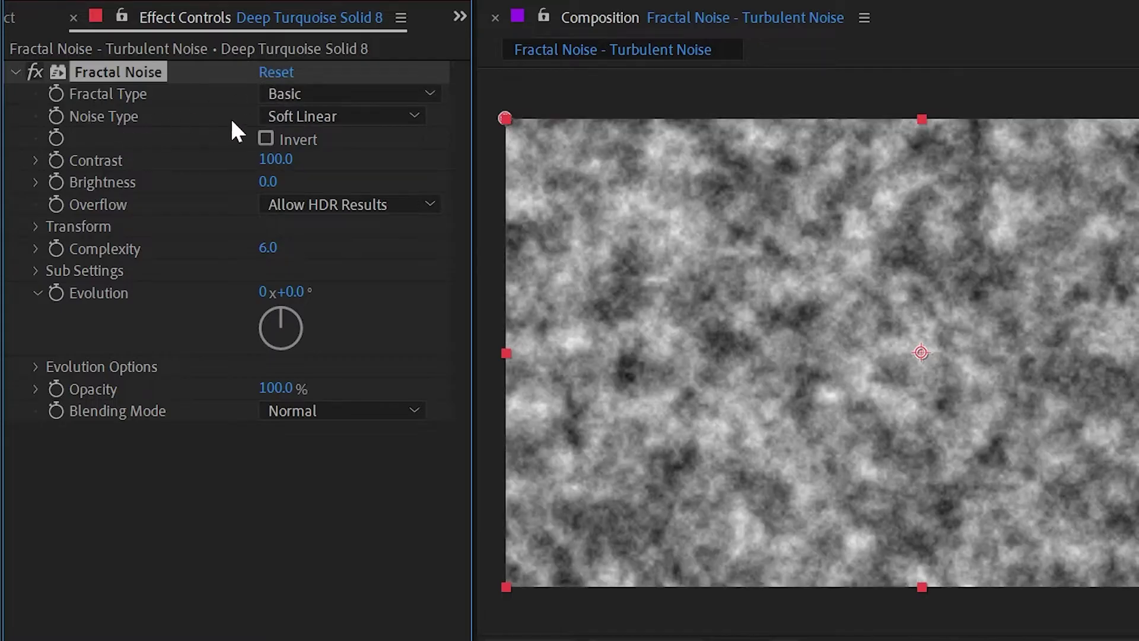
scroll(987, 272, up, 1)
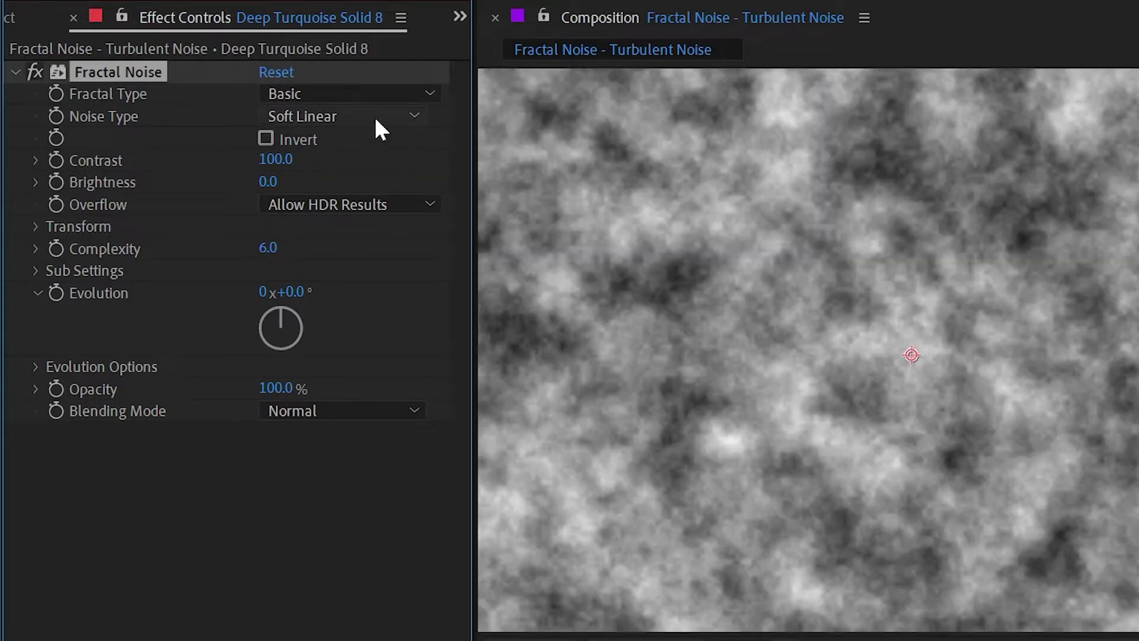
Switch Noise Type to Linear, then Block, then Spline.
click(376, 118)
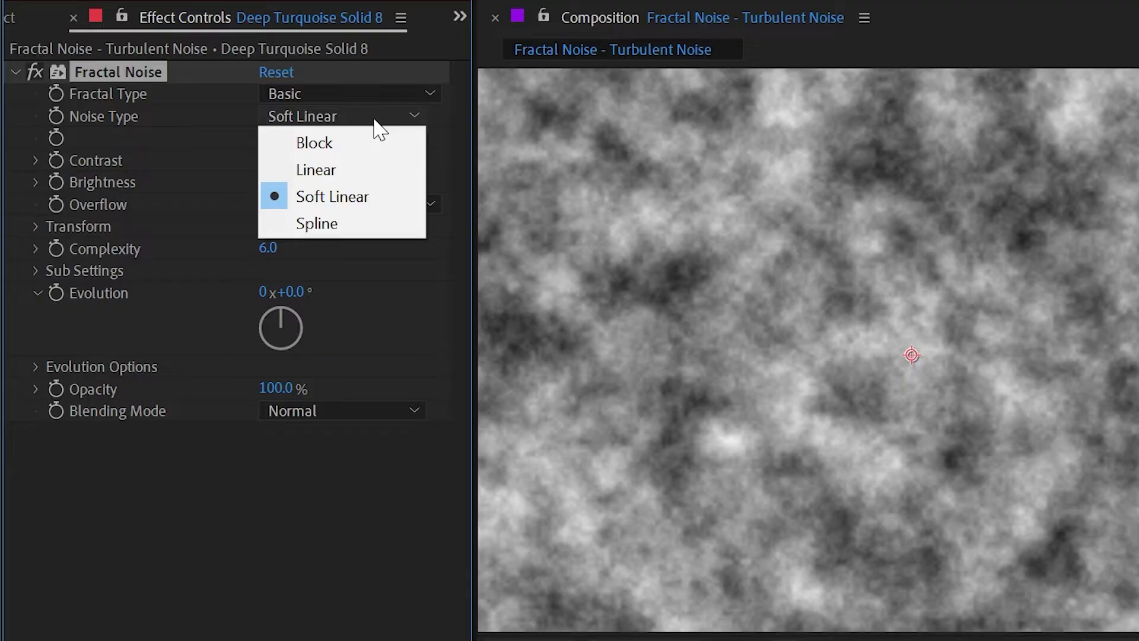
click(376, 172)
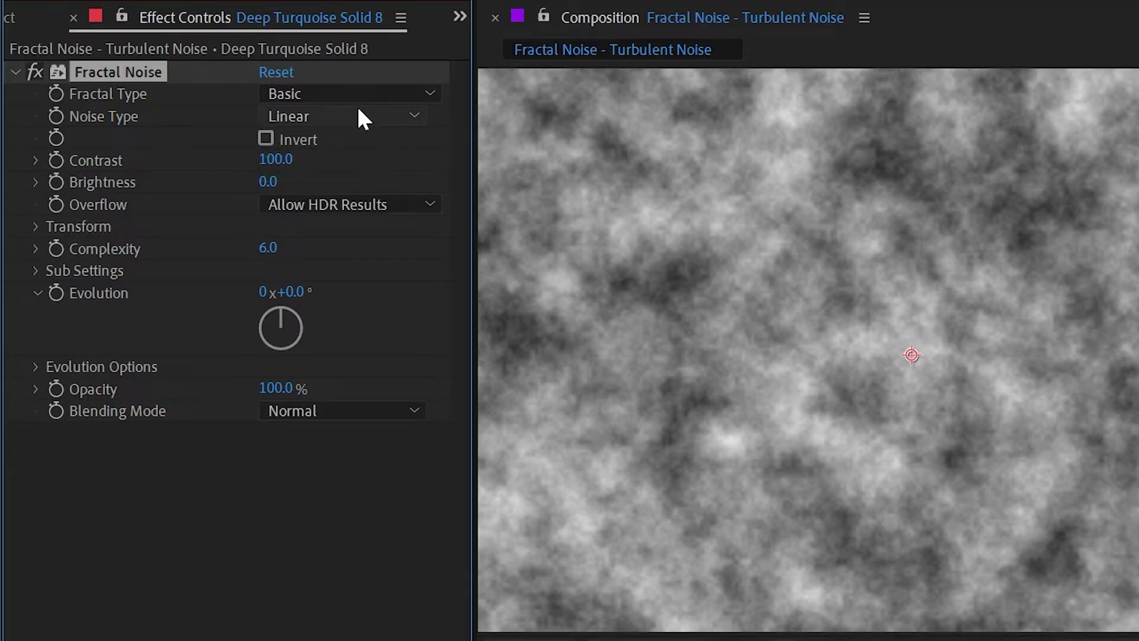
click(359, 113)
click(362, 142)
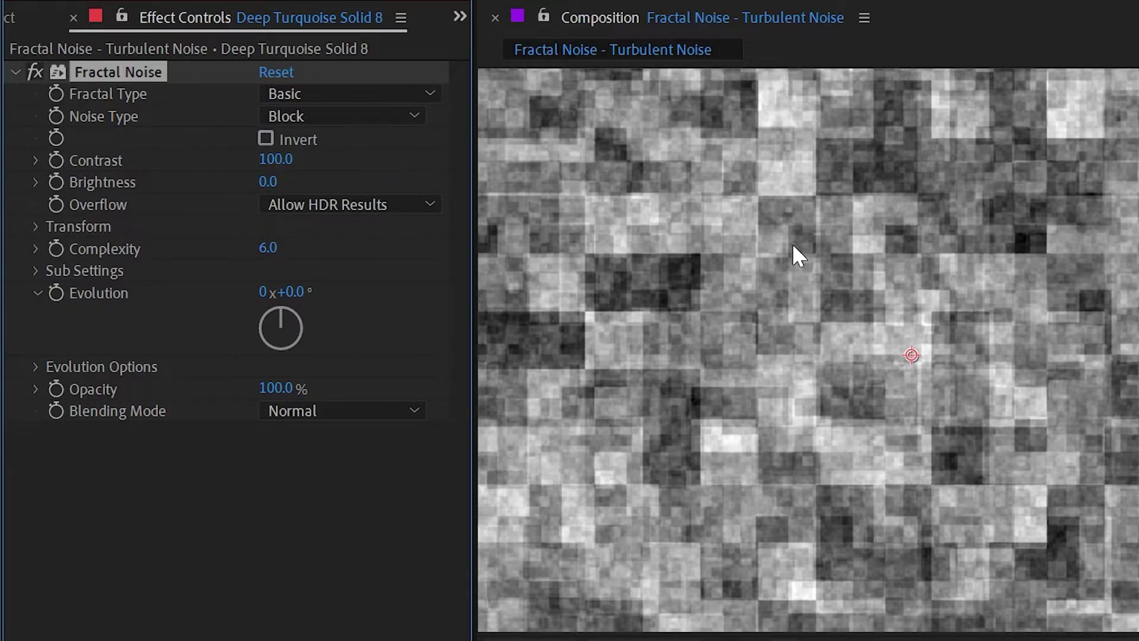
click(390, 119)
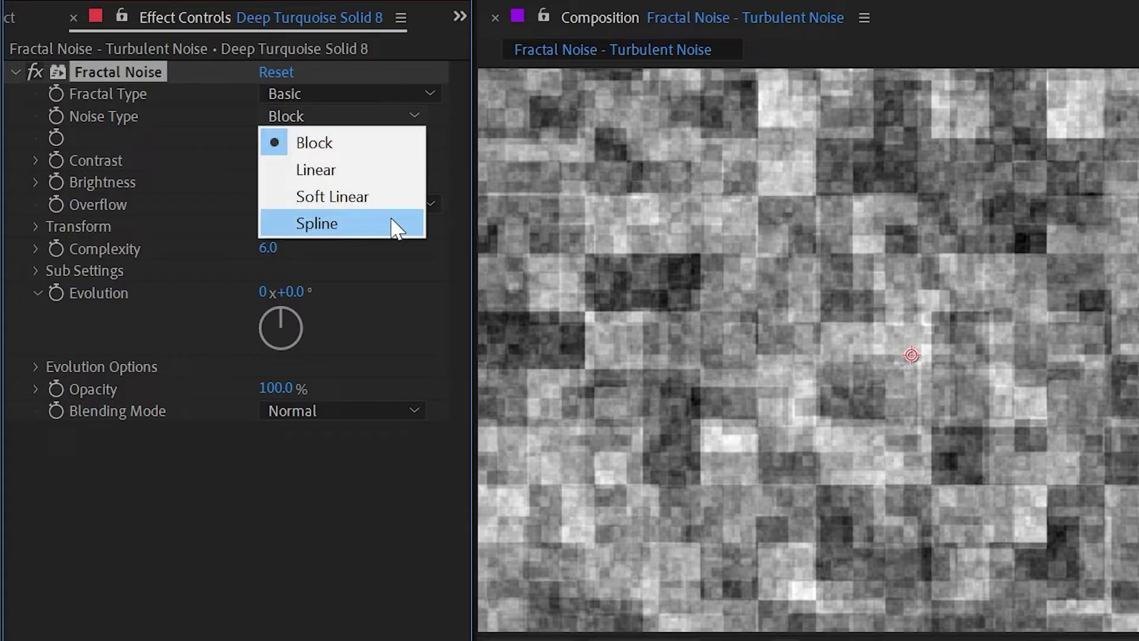
click(392, 224)
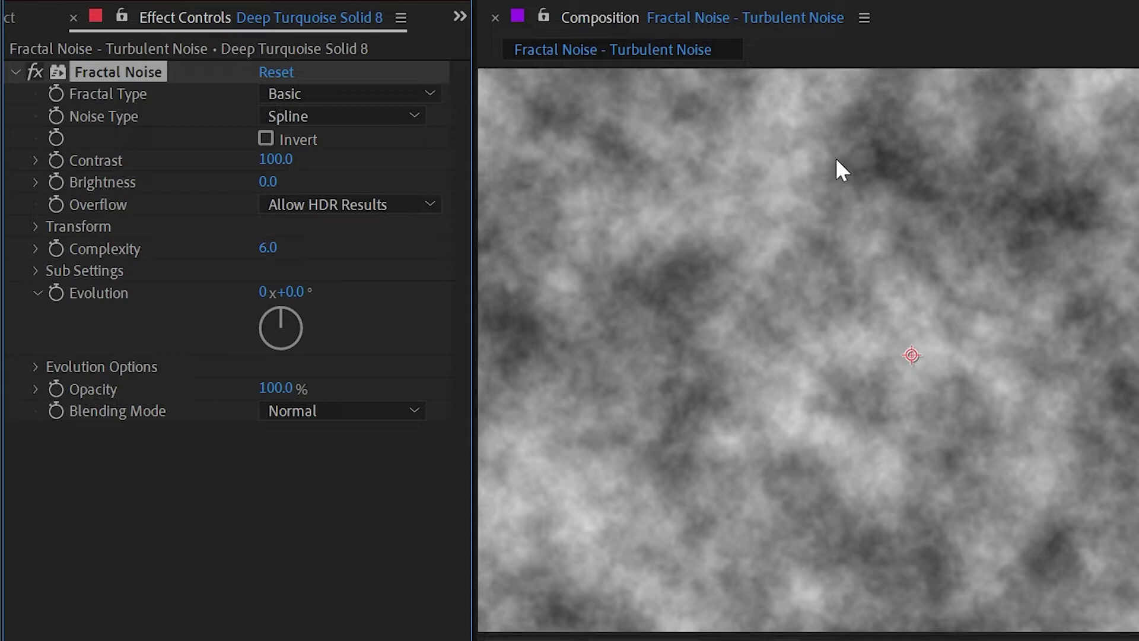
Toggle Invert on and off, then test a Contrast change and undo it back to 100.
click(374, 116)
click(373, 202)
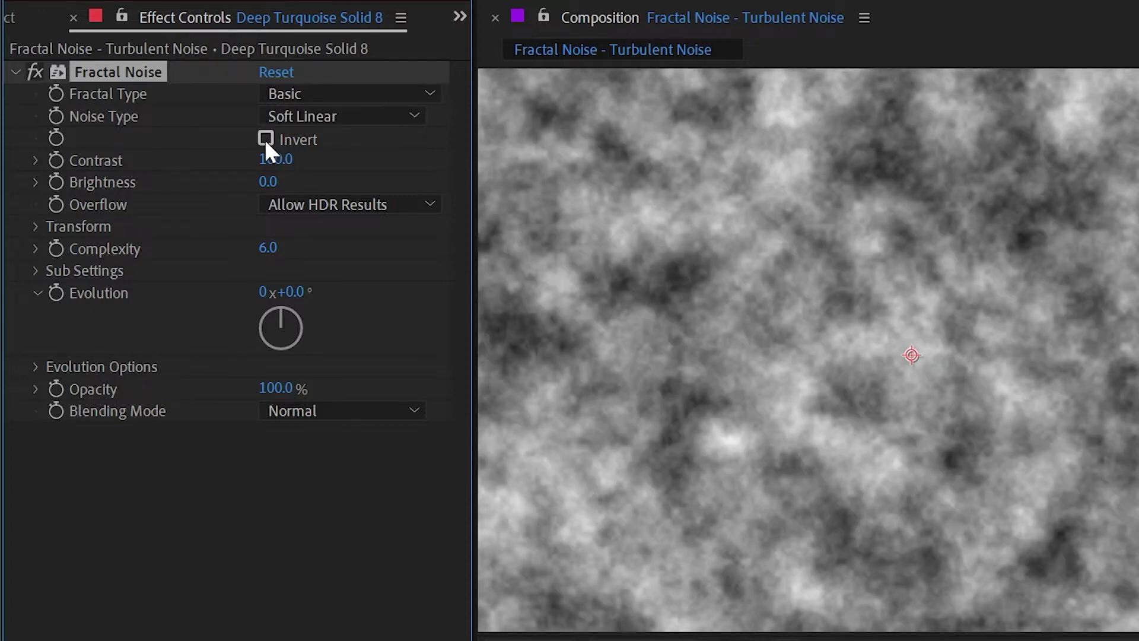
click(265, 139)
click(265, 138)
click(265, 139)
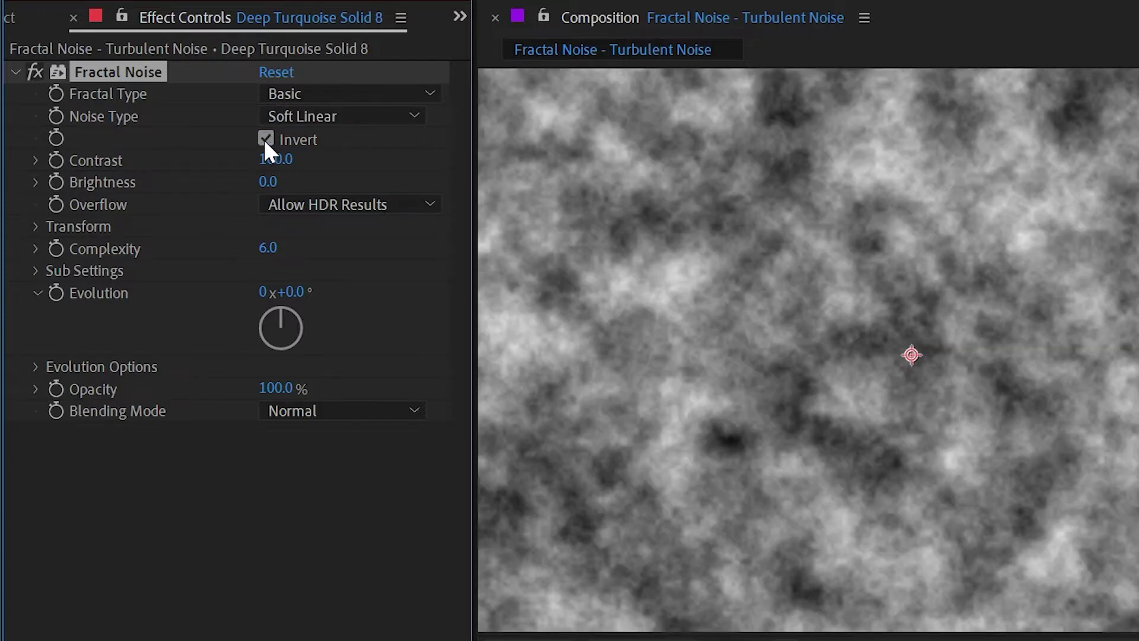
click(265, 138)
drag(276, 159, 336, 196)
key(ctrl+z)
key(ctrl+z)
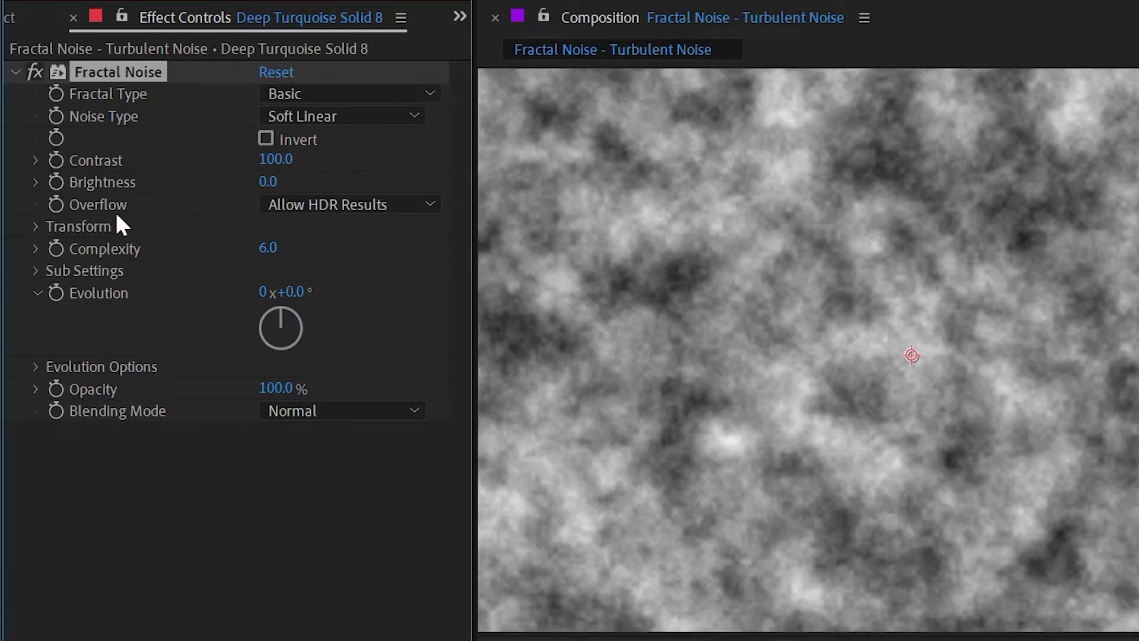
Set Overflow to Clip and raise Contrast to about 146, then 266.
click(298, 205)
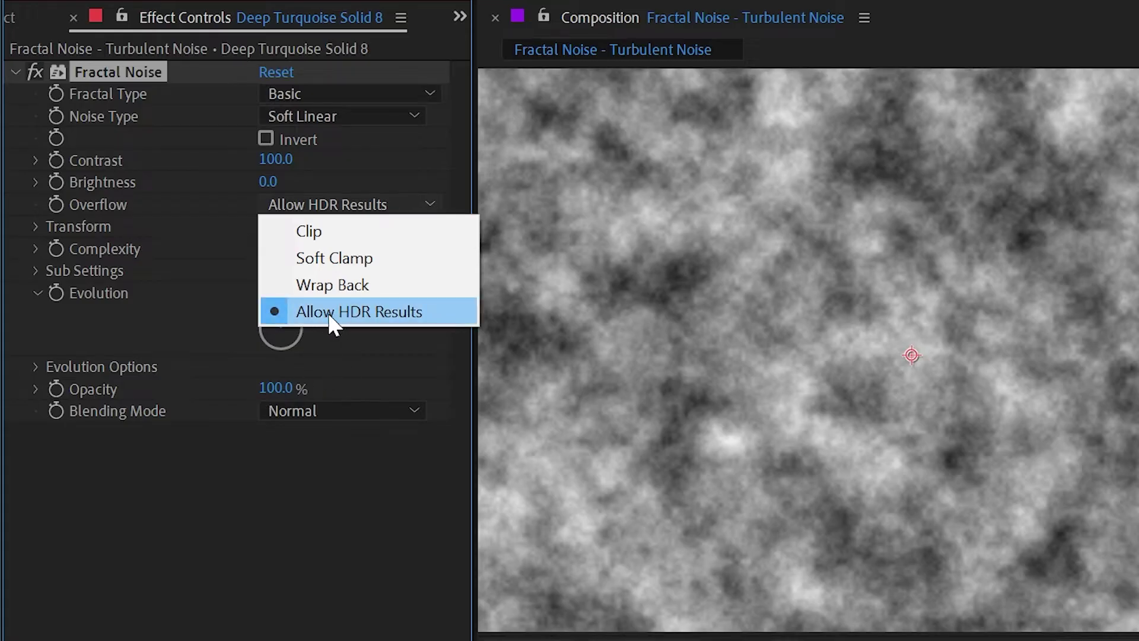
click(199, 219)
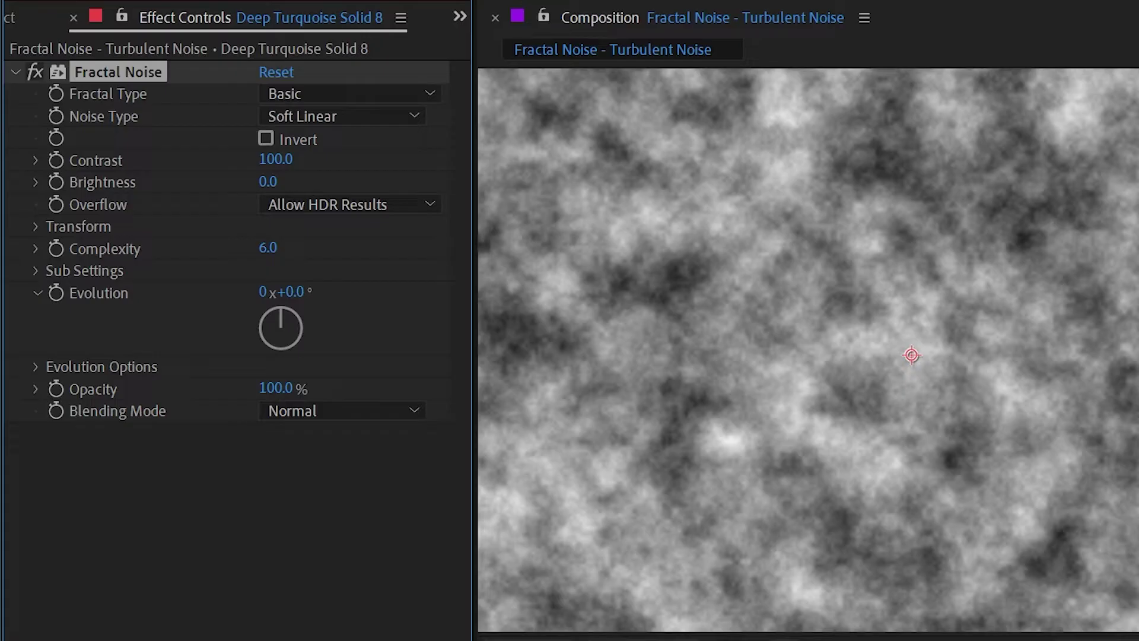
click(341, 204)
click(343, 232)
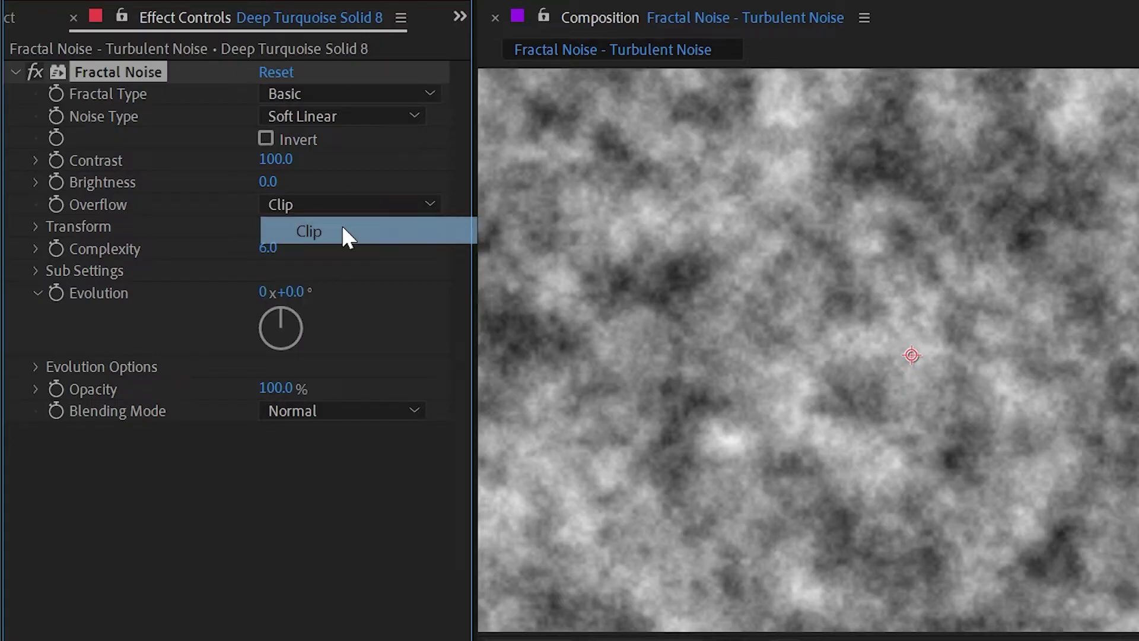
drag(276, 159, 332, 160)
drag(465, 158, 446, 172)
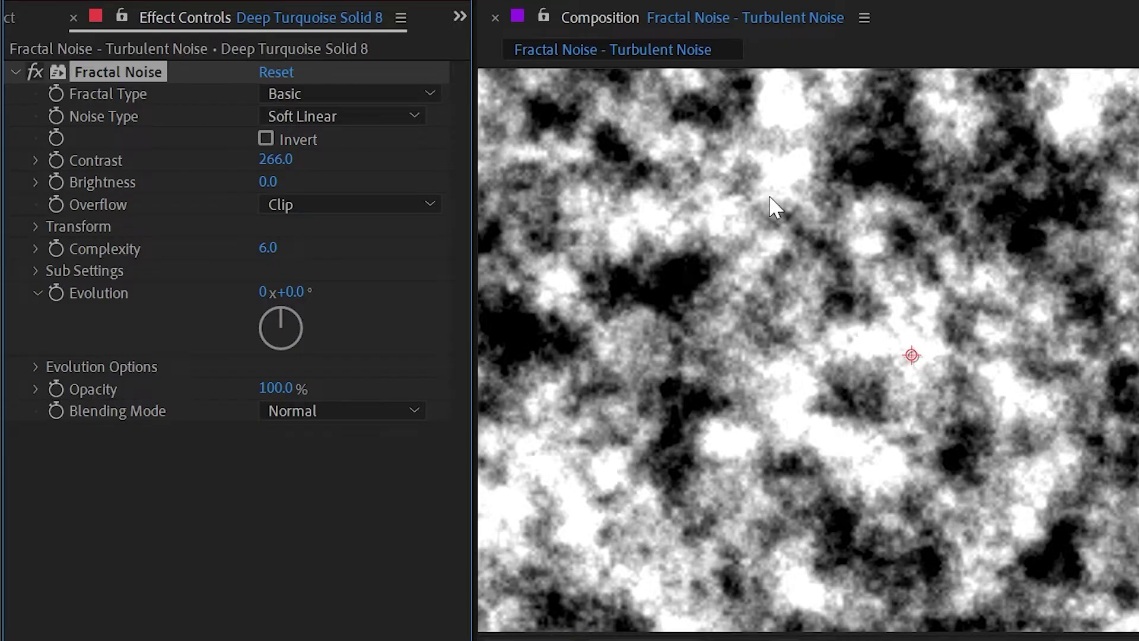
Switch Overflow to Soft Clamp, then Wrap Back, and raise Contrast to about 448.
click(330, 205)
click(355, 255)
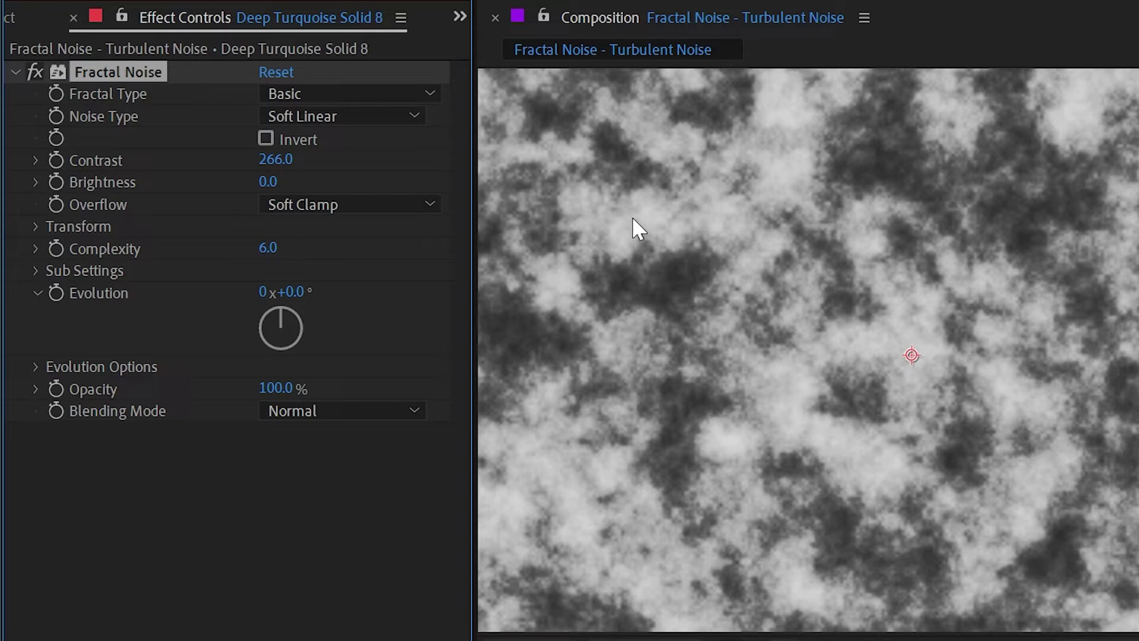
click(300, 202)
click(344, 285)
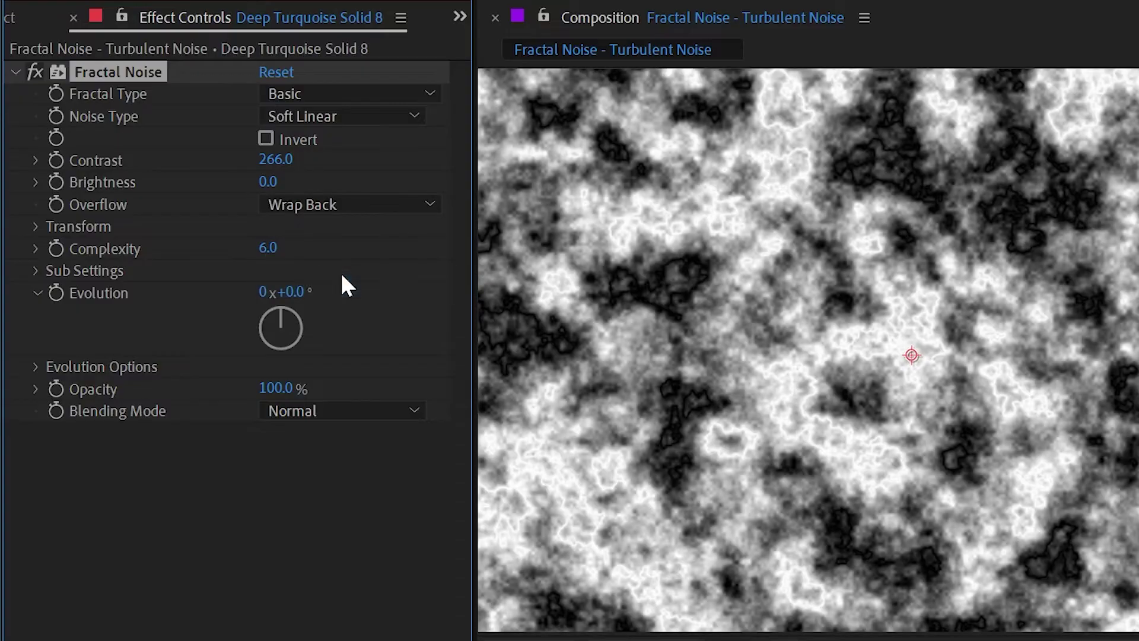
drag(275, 158, 803, 136)
click(277, 72)
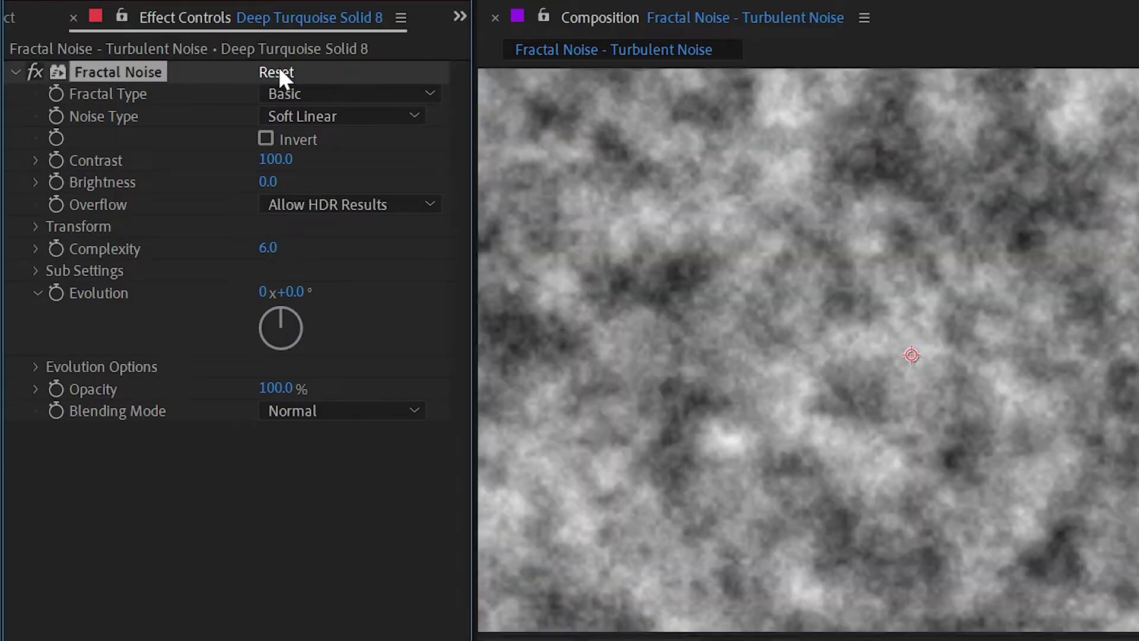
click(35, 225)
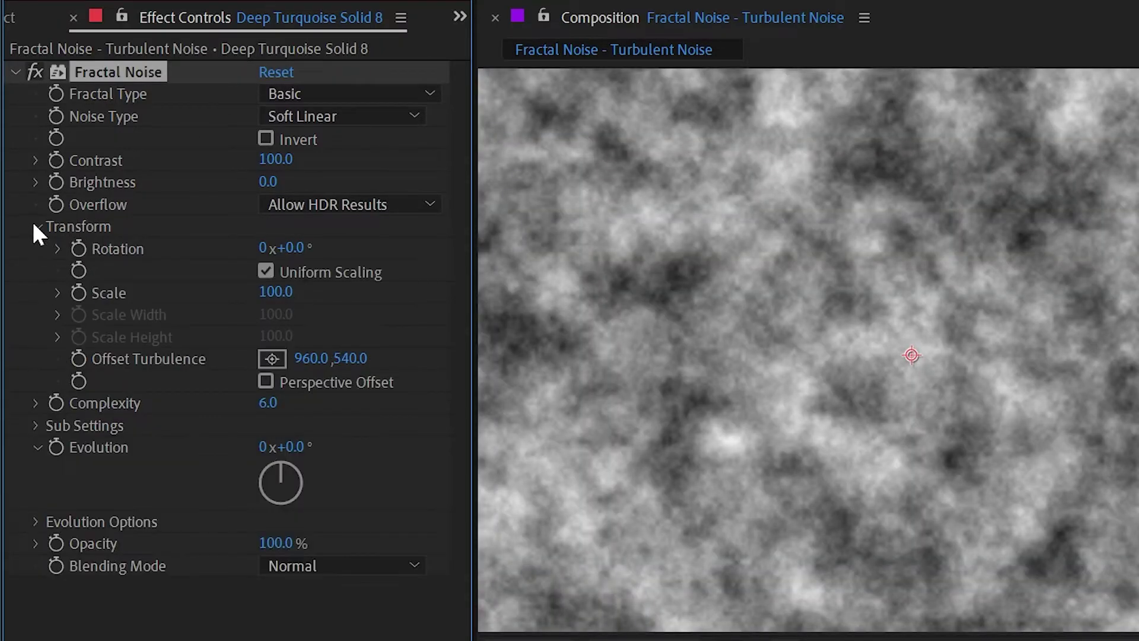
click(58, 292)
mouse_move(289, 247)
mouse_down()
mouse_move(329, 247)
mouse_move(308, 248)
mouse_up()
scroll(896, 272, down, 1)
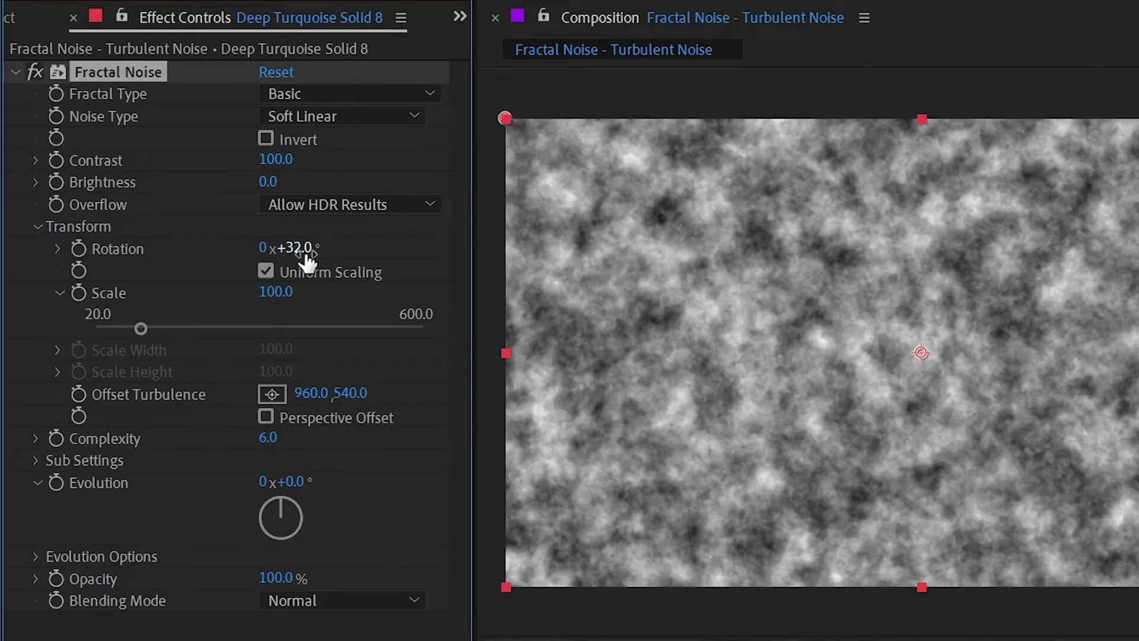
drag(274, 291, 313, 284)
click(320, 271)
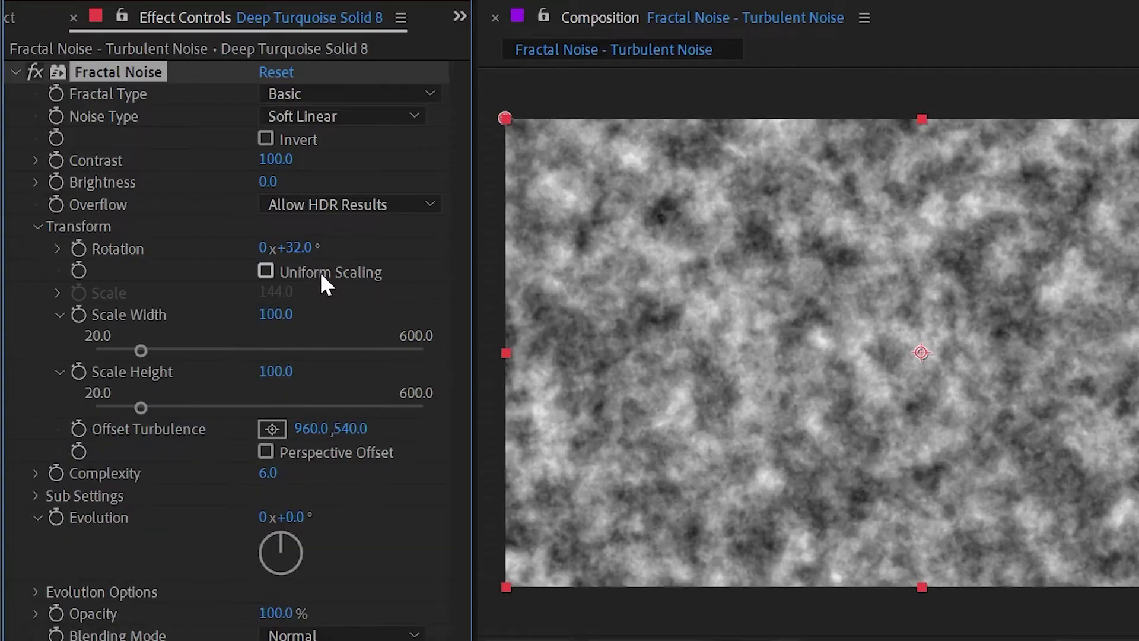
drag(141, 408, 229, 408)
mouse_move(141, 350)
mouse_down()
mouse_move(76, 341)
mouse_move(365, 347)
mouse_move(125, 350)
mouse_move(175, 351)
mouse_move(163, 353)
mouse_up()
drag(304, 428, 222, 404)
drag(350, 428, 210, 427)
drag(869, 338, 1019, 405)
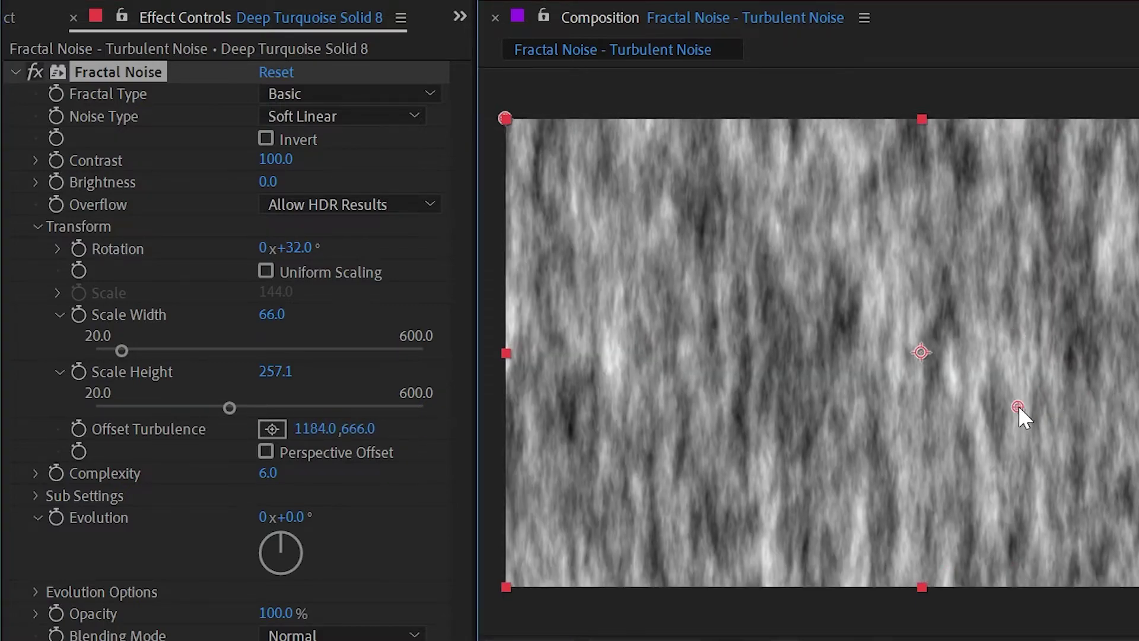
click(304, 452)
drag(593, 427, 1019, 368)
click(385, 456)
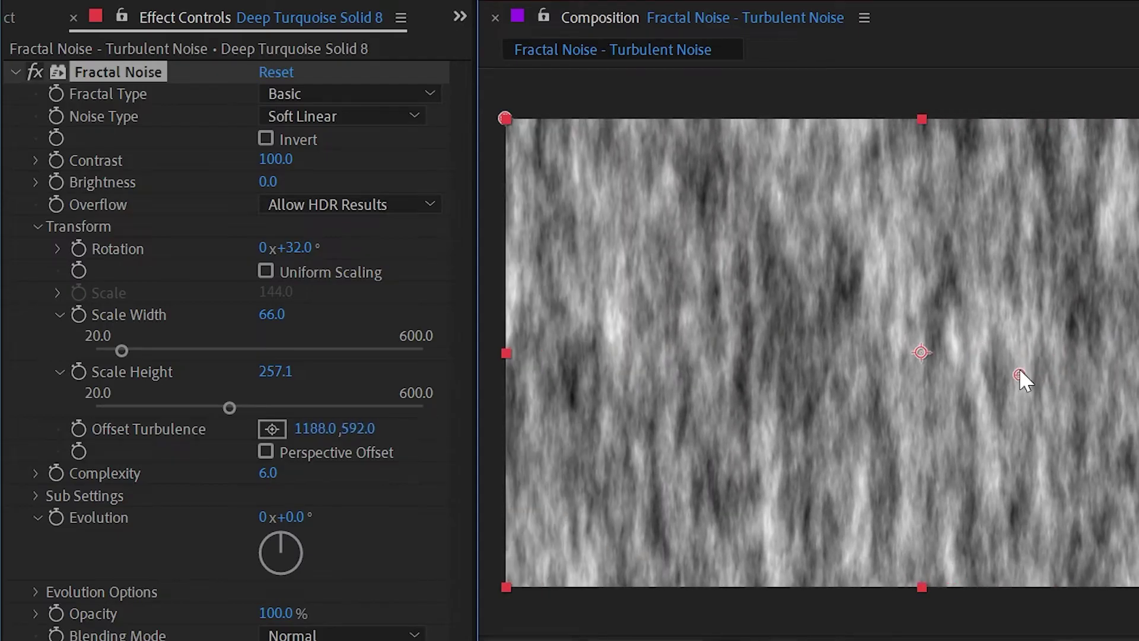
click(289, 74)
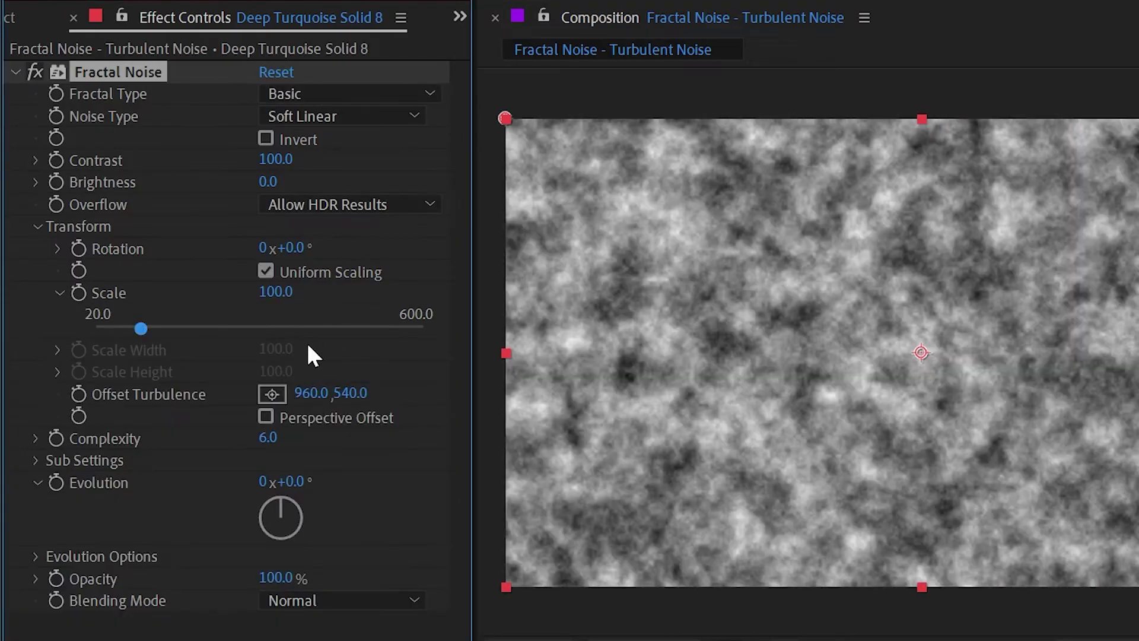
click(36, 227)
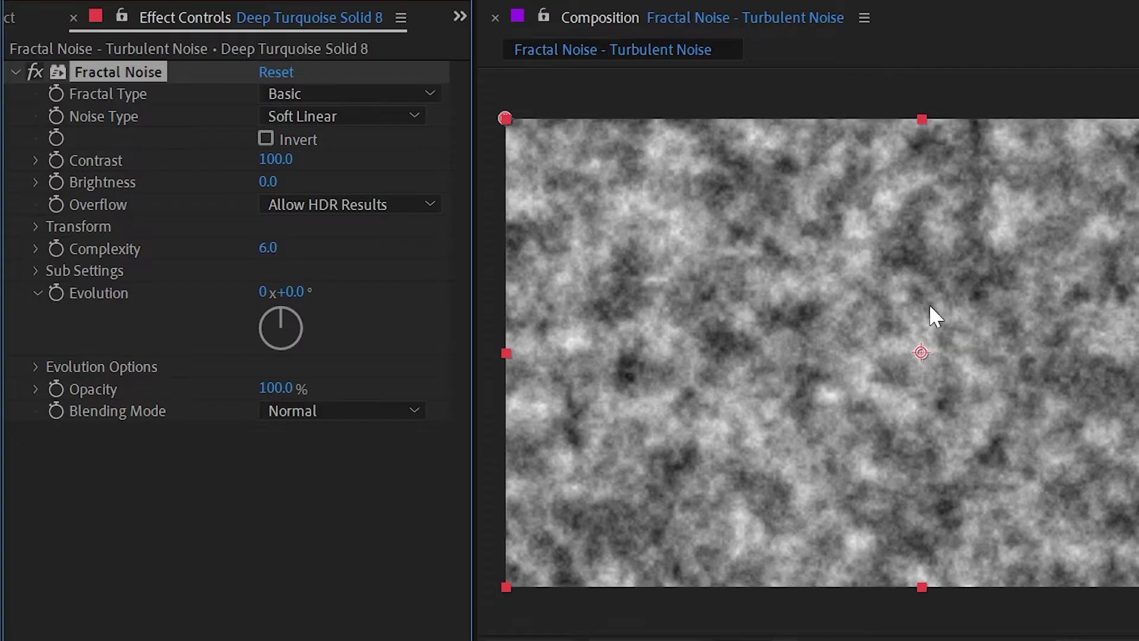
scroll(928, 308, up, 2)
drag(263, 249, 194, 250)
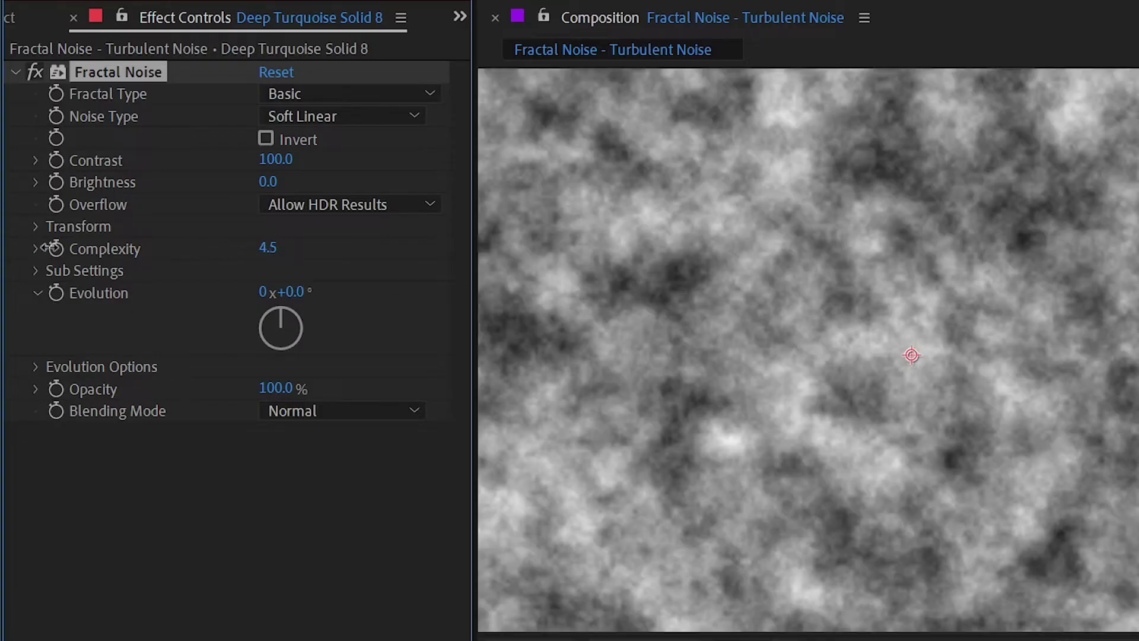
drag(45, 248, 17, 248)
drag(268, 248, 5, 237)
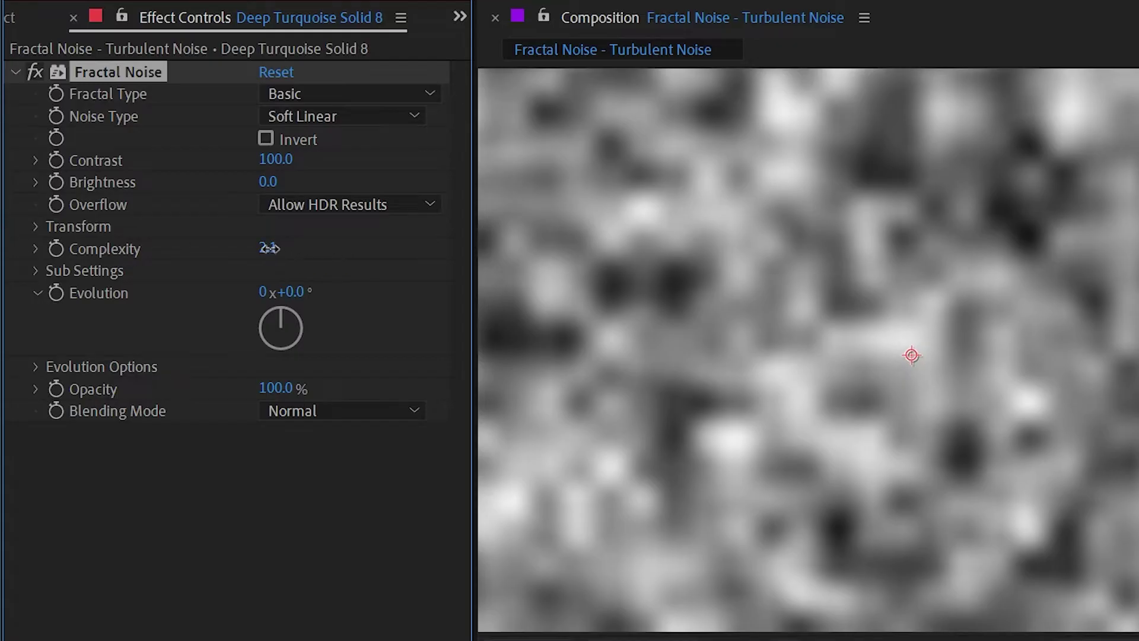
drag(268, 248, 544, 230)
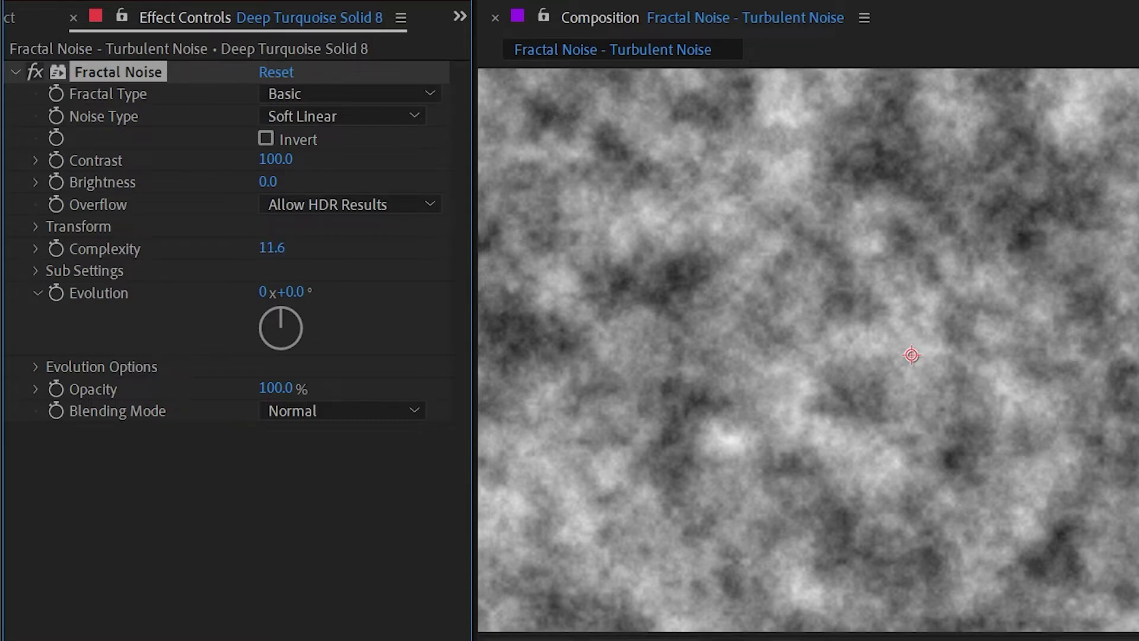
Scrub Sub Influence (to 57.5), Sub Scaling, Sub Rotation and Sub Offset, then restore the defaults.
click(36, 271)
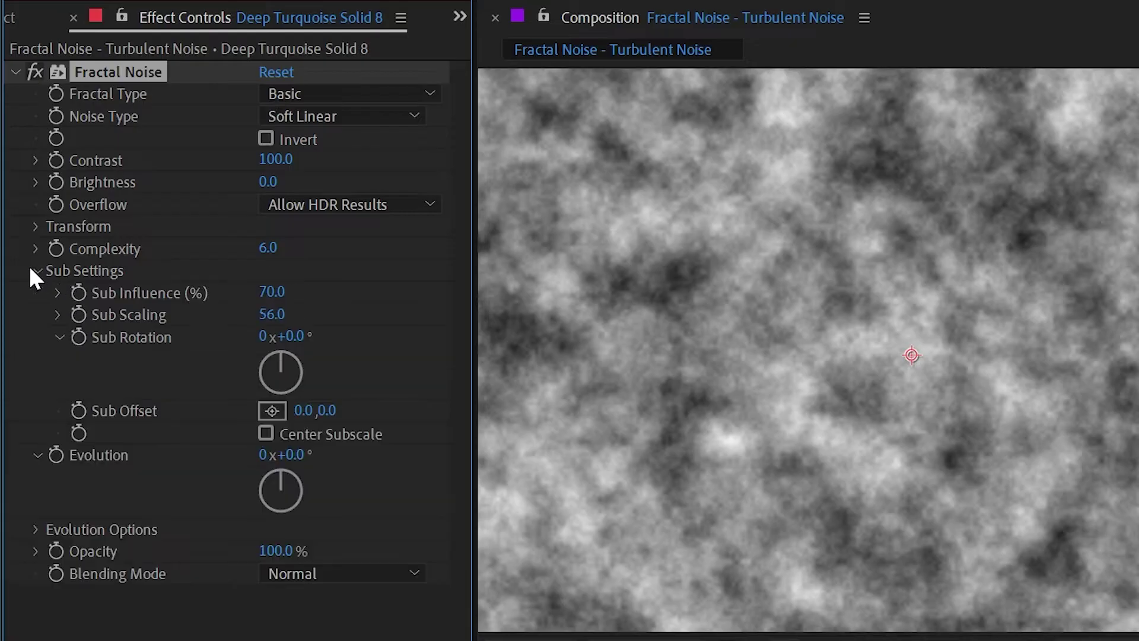
drag(265, 291, 386, 283)
drag(237, 277, 368, 282)
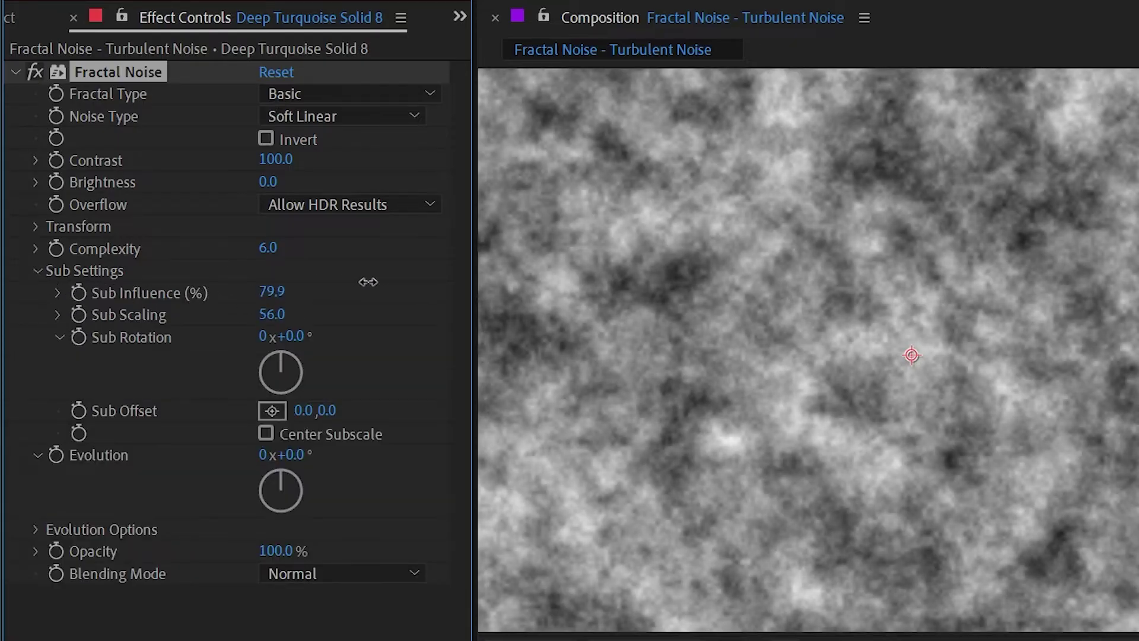
mouse_move(272, 291)
mouse_down()
mouse_move(407, 300)
mouse_move(137, 298)
mouse_move(422, 308)
mouse_move(231, 293)
mouse_move(592, 290)
mouse_move(241, 288)
mouse_move(107, 303)
mouse_move(656, 315)
mouse_move(127, 298)
mouse_move(328, 294)
mouse_move(332, 279)
mouse_move(276, 261)
mouse_move(279, 270)
mouse_up()
drag(274, 315, 363, 321)
drag(307, 403, 478, 407)
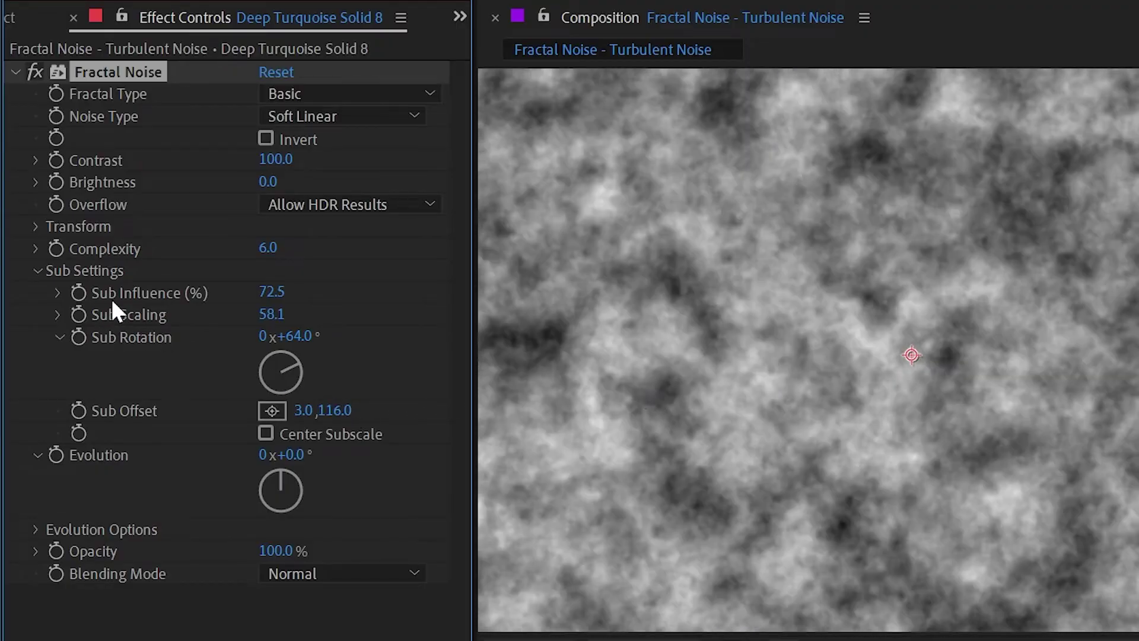
click(284, 93)
click(284, 94)
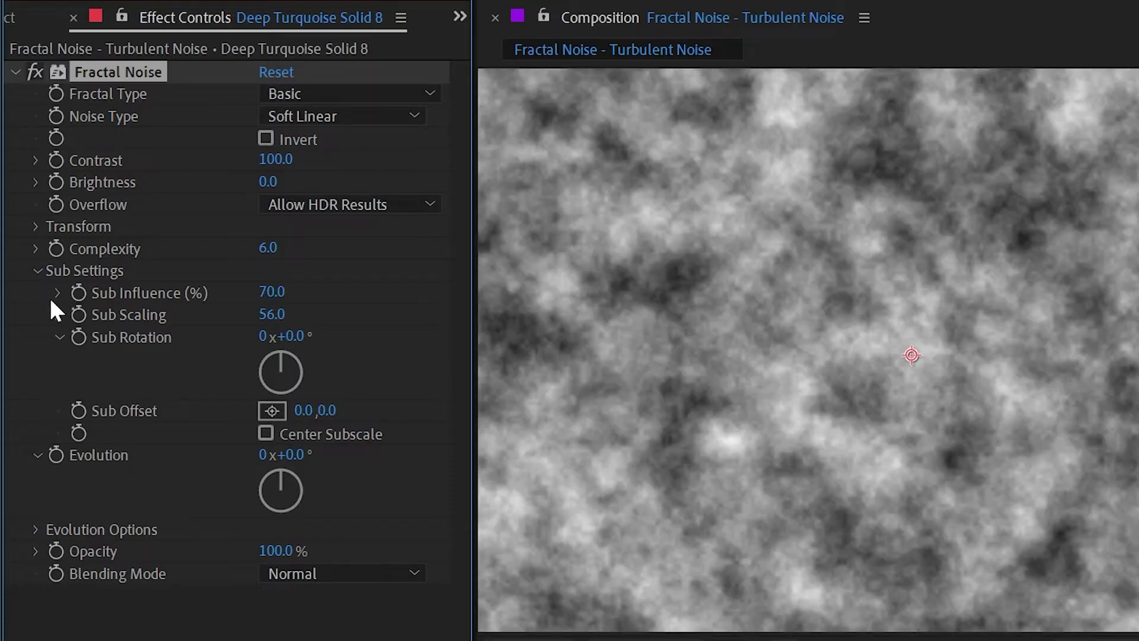
Enable Cycle Evolution and turn Evolution to 4 revolutions plus 3°.
click(36, 270)
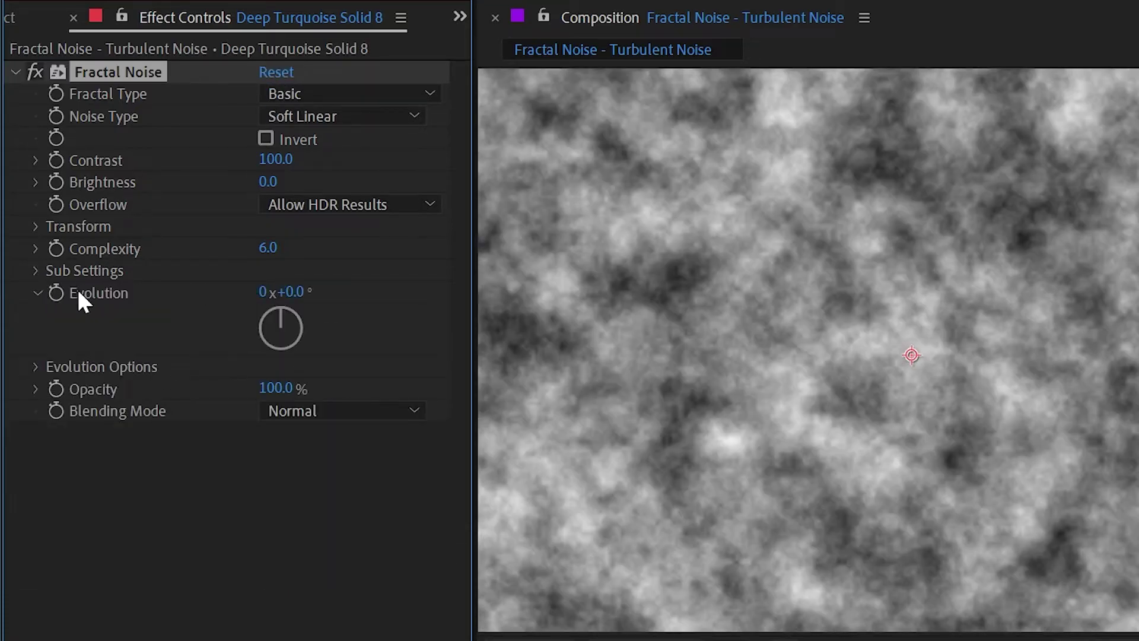
drag(287, 292, 386, 310)
click(36, 366)
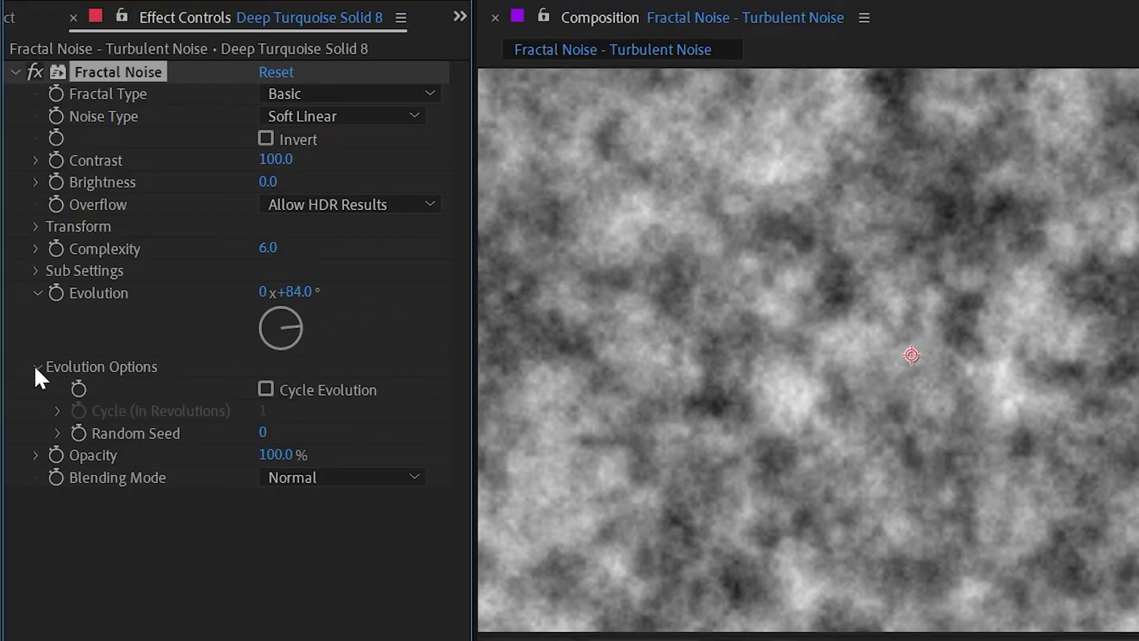
click(265, 389)
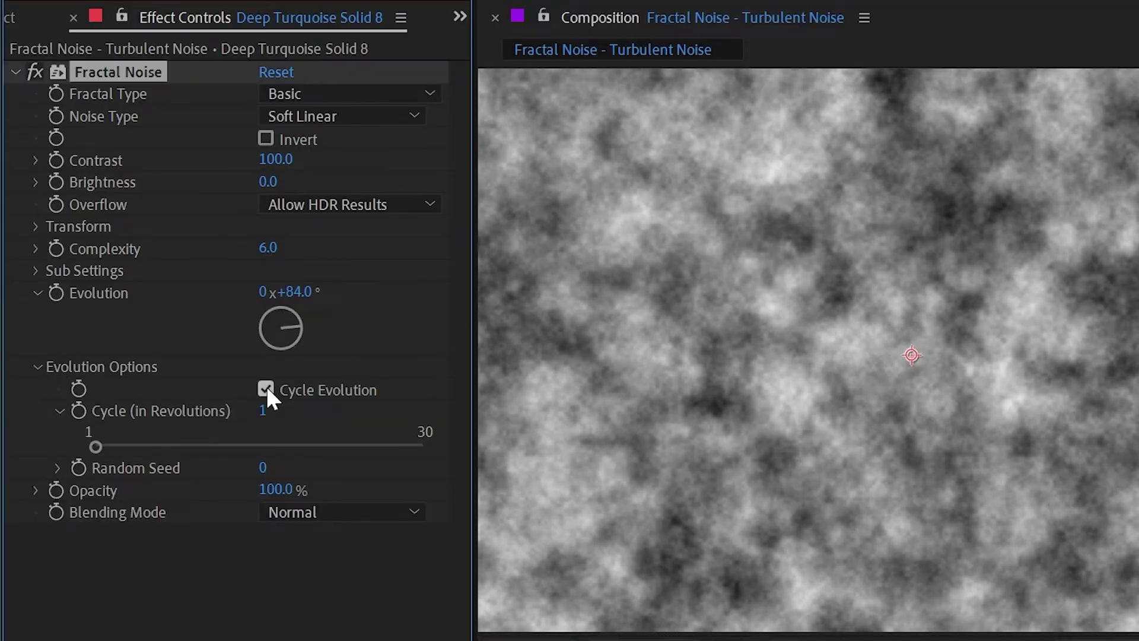
drag(267, 294, 387, 308)
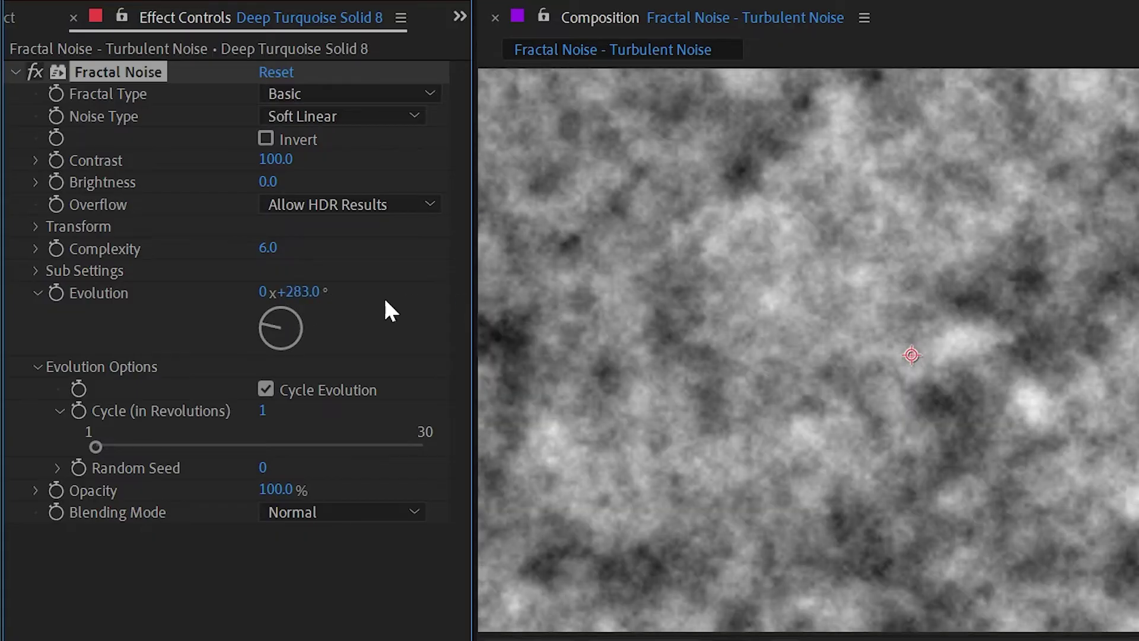
click(263, 292)
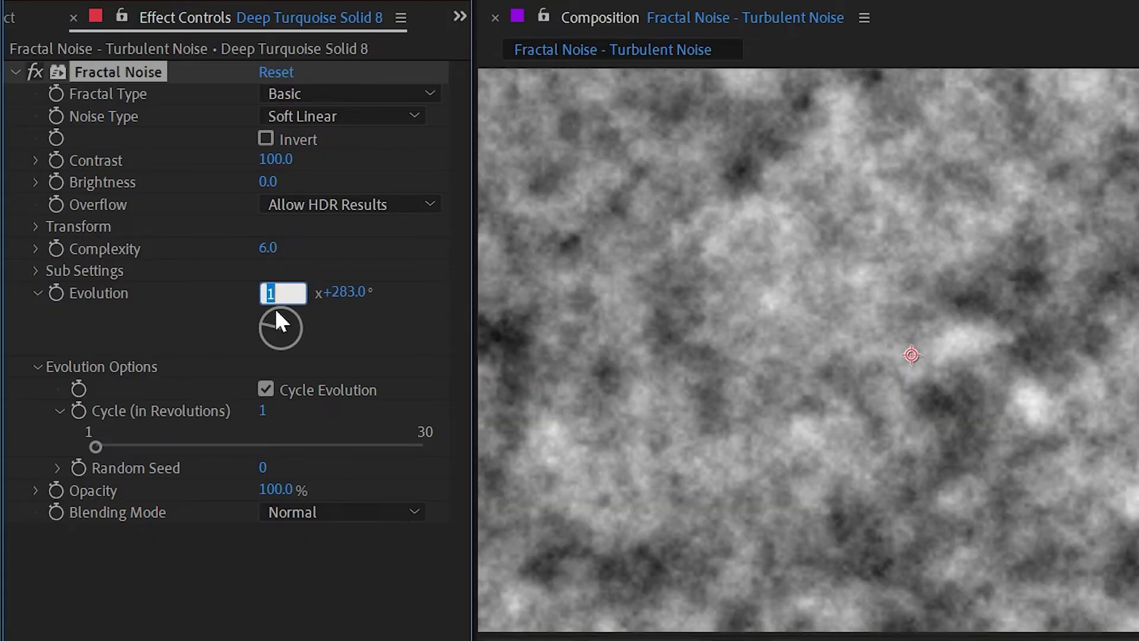
key(Up)
key(Return)
drag(344, 293, 415, 262)
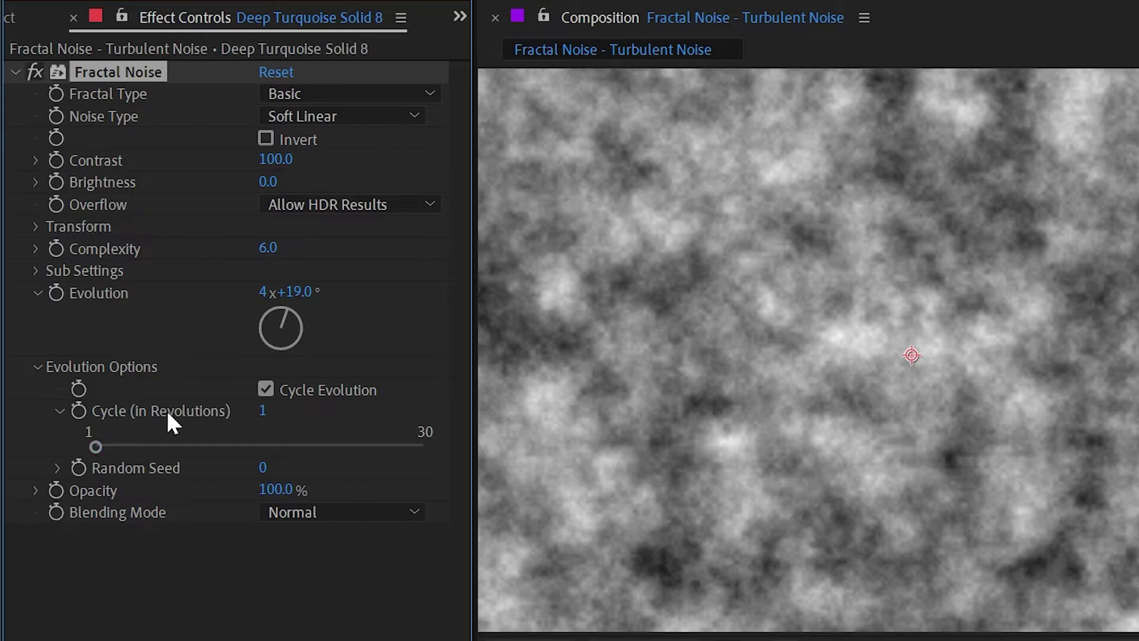
Set Cycle (in Revolutions) to 3.
click(263, 412)
text(3)
key(Return)
click(312, 315)
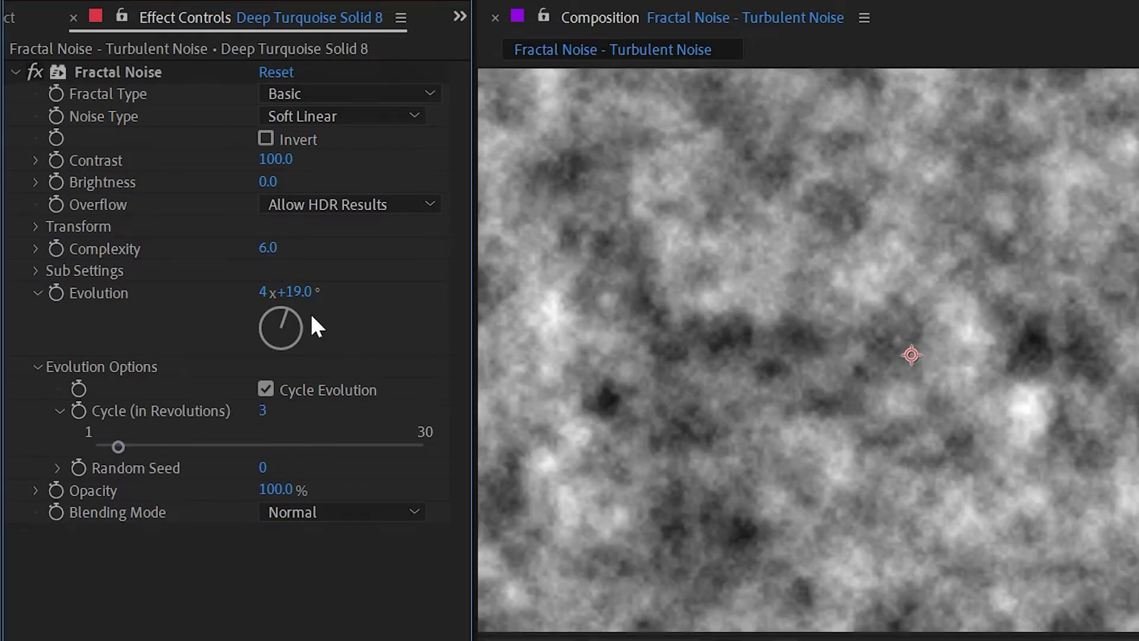
Enter Evolution revolutions of 10, then 13.
click(264, 291)
text(710)
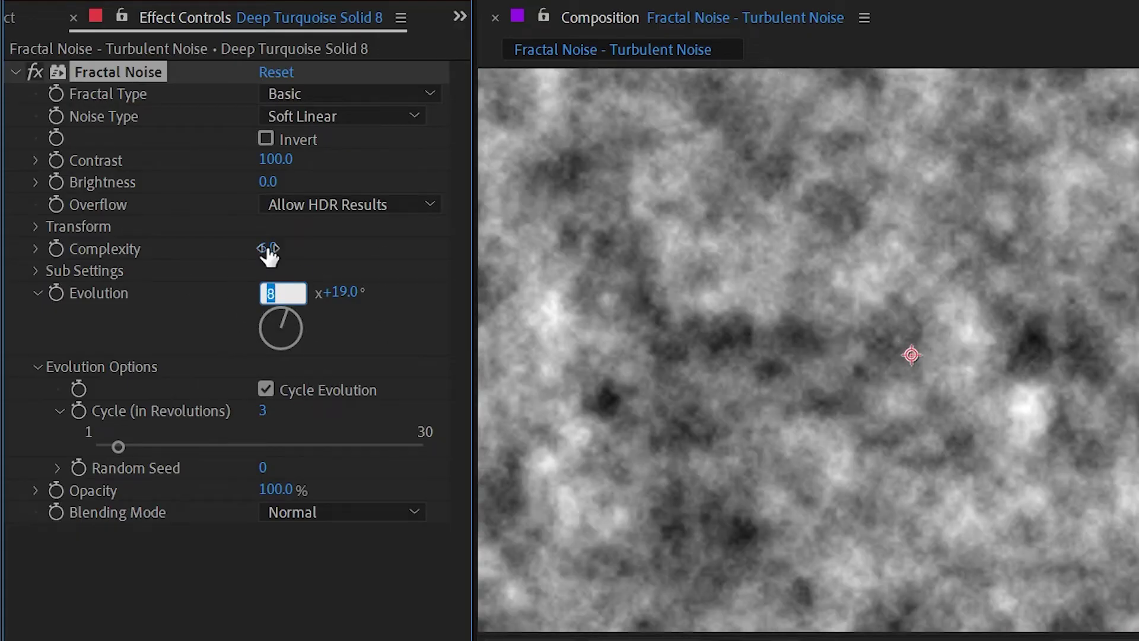
key(Return)
text(13)
key(Return)
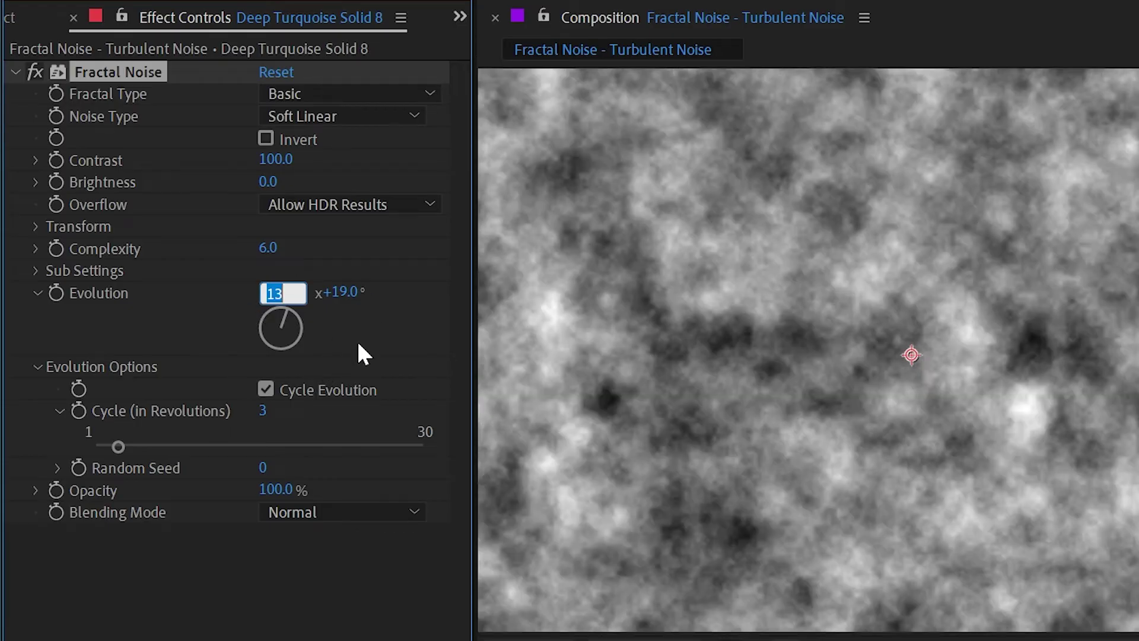
Raise Random Seed to 330 and set Blending Mode to Add, then Screen.
click(357, 340)
drag(263, 468, 350, 502)
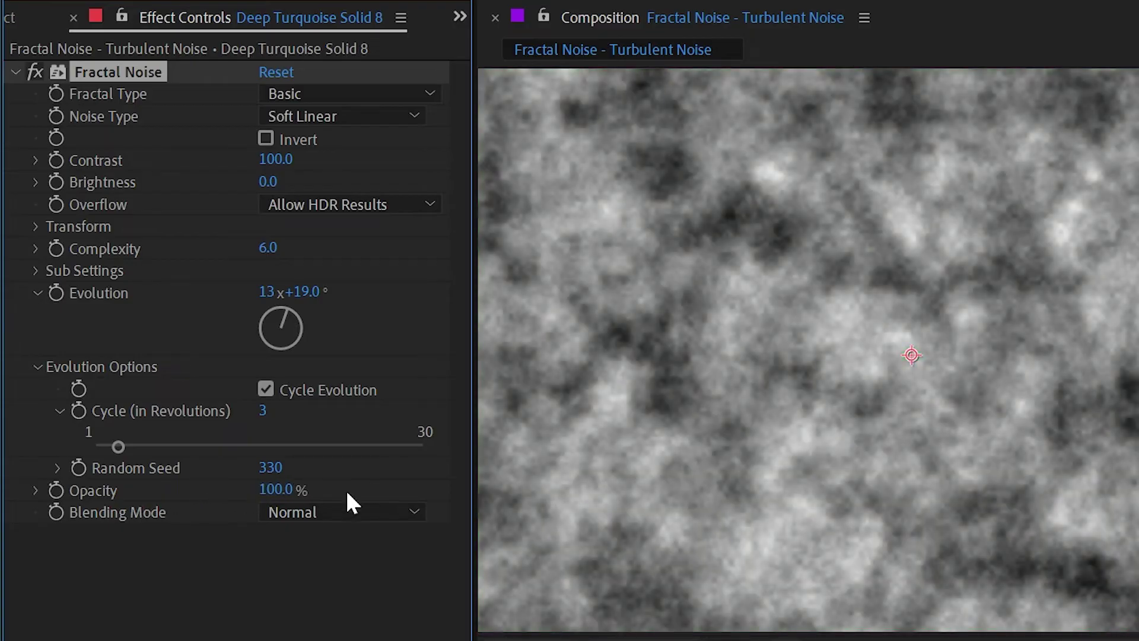
click(321, 512)
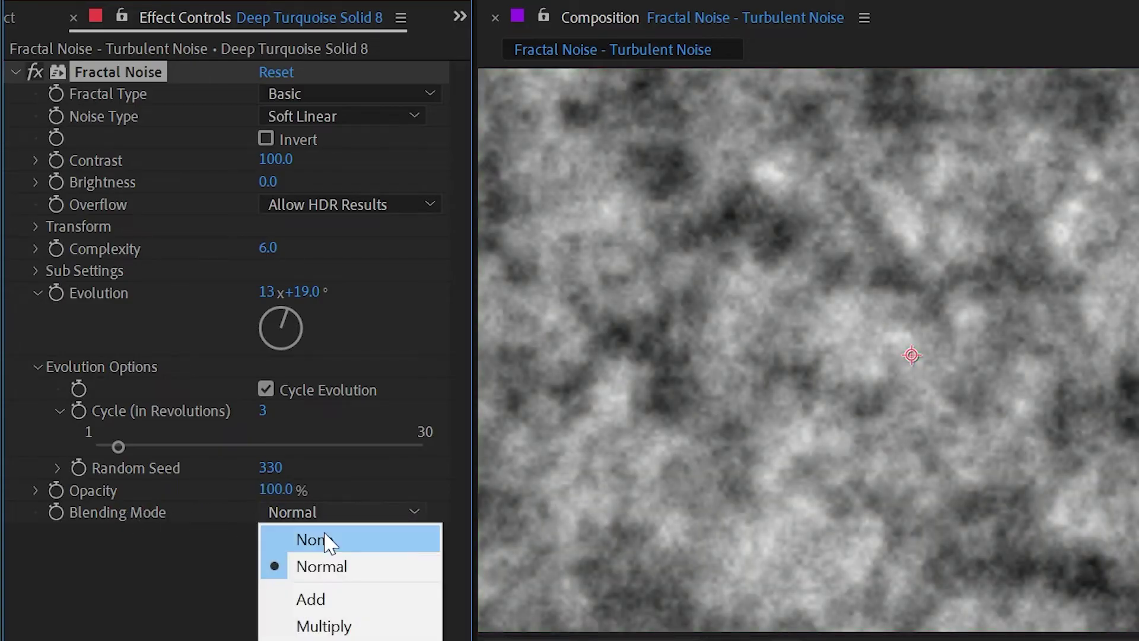
click(358, 600)
click(291, 510)
click(332, 640)
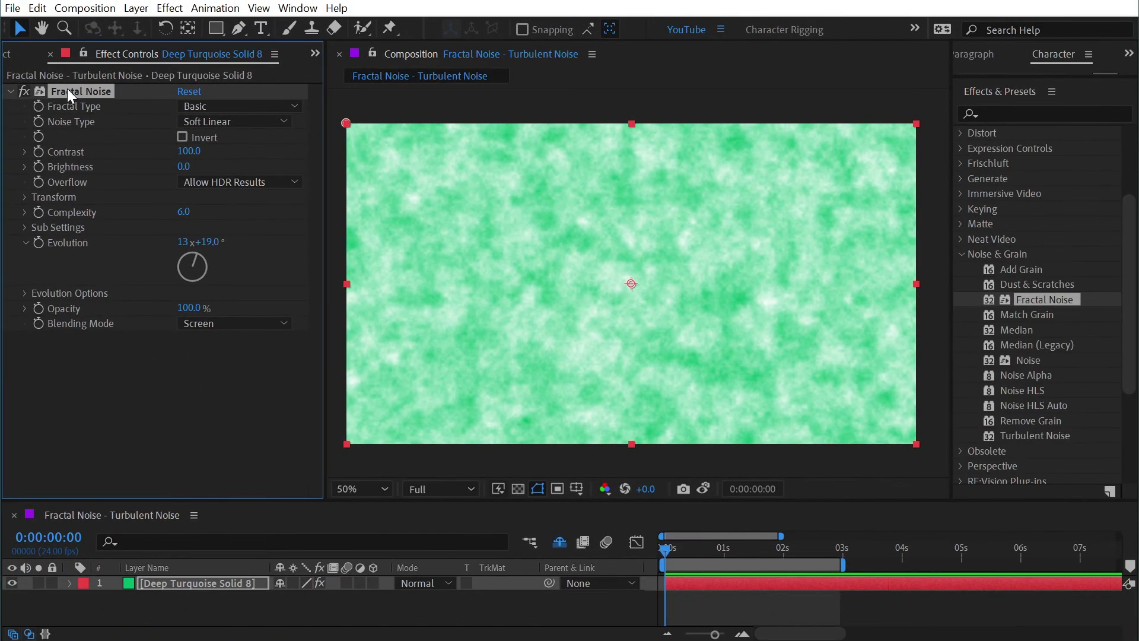
Turn off Fractal Noise, apply Turbulent Noise to the solid, and reset Fractal Noise.
click(26, 89)
click(9, 90)
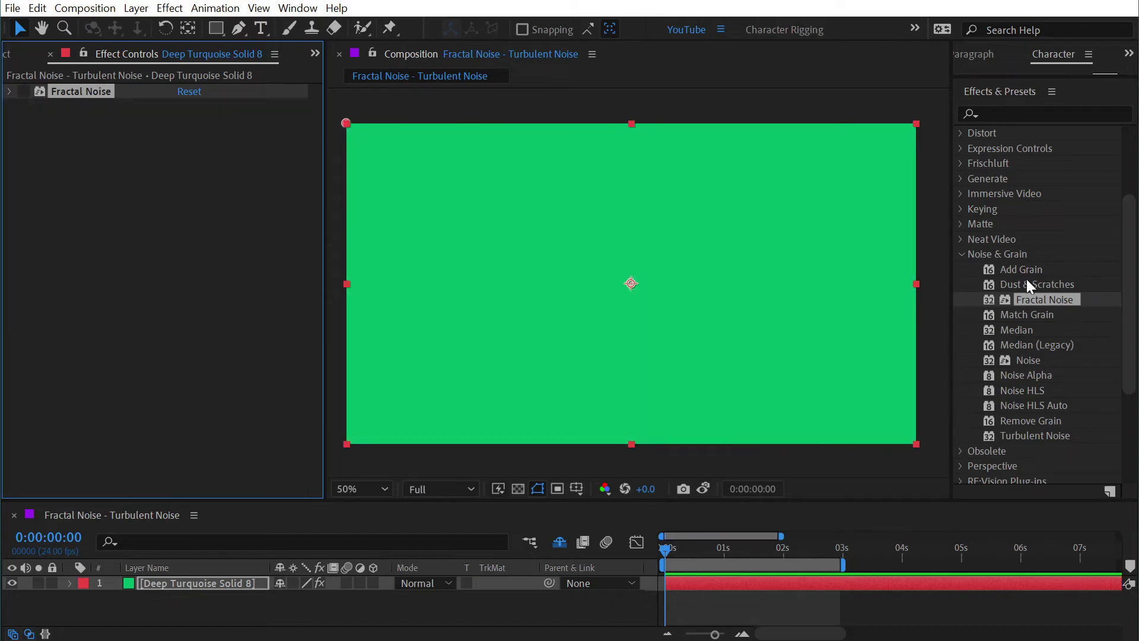
drag(1035, 435, 147, 276)
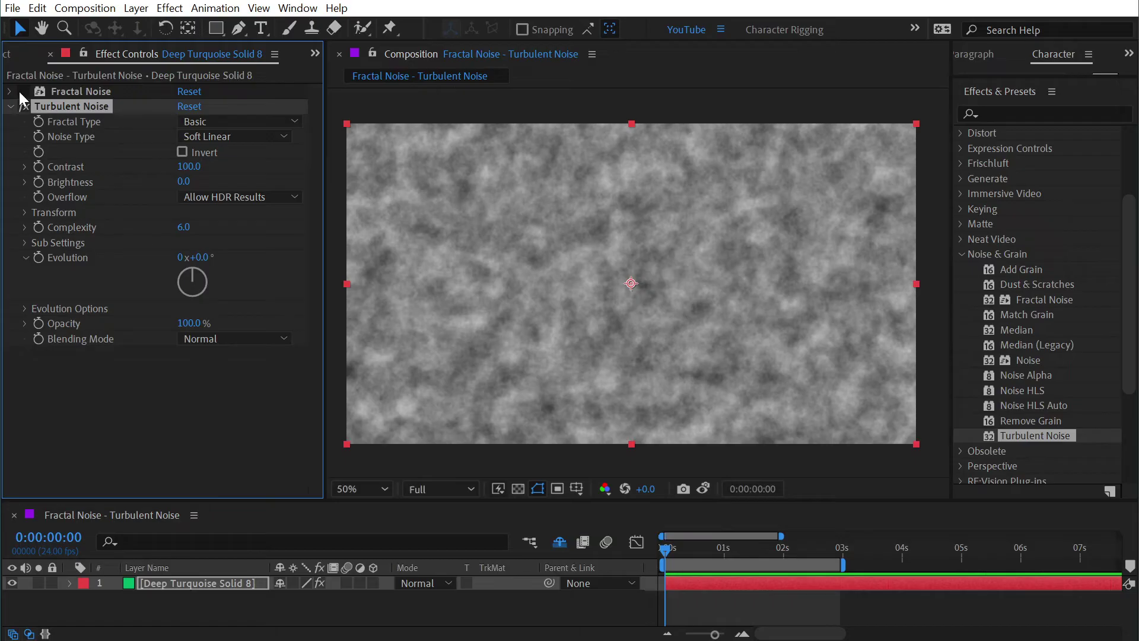
click(10, 91)
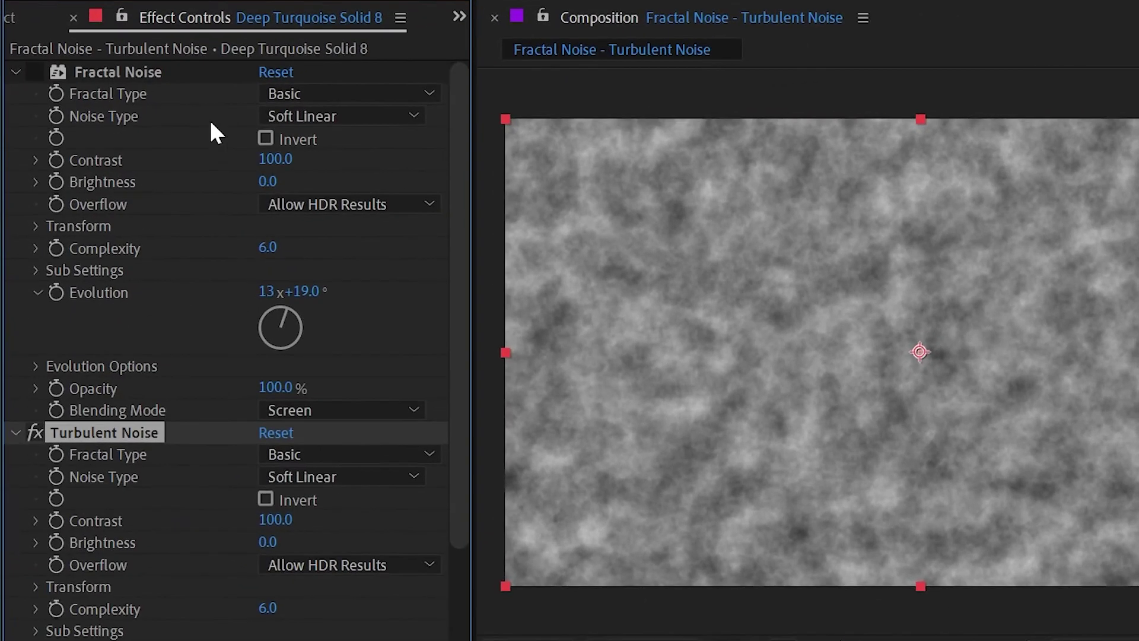
click(218, 84)
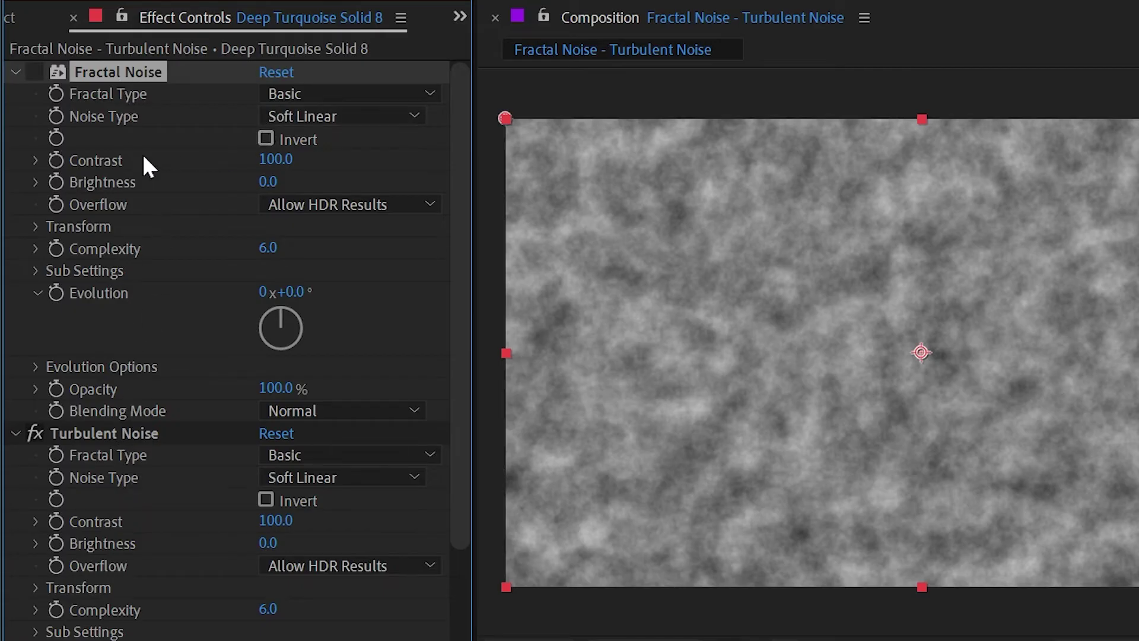
Expand Evolution Options under Fractal Noise and Turbulent Noise, scrolling Effect Controls to compare them.
scroll(151, 561, down, 3)
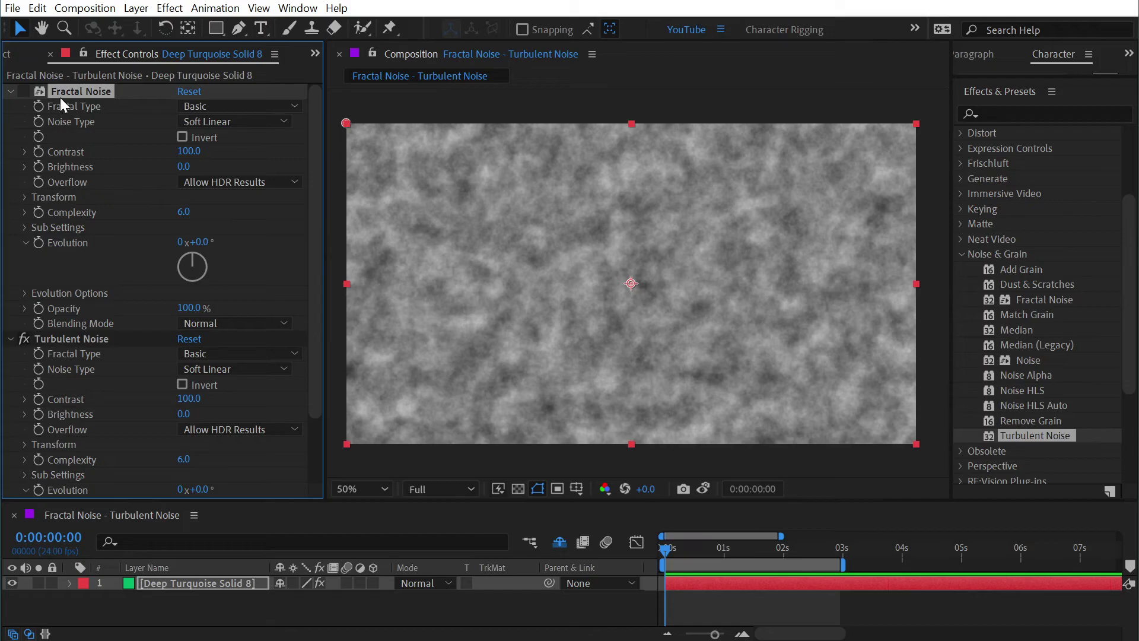
click(96, 340)
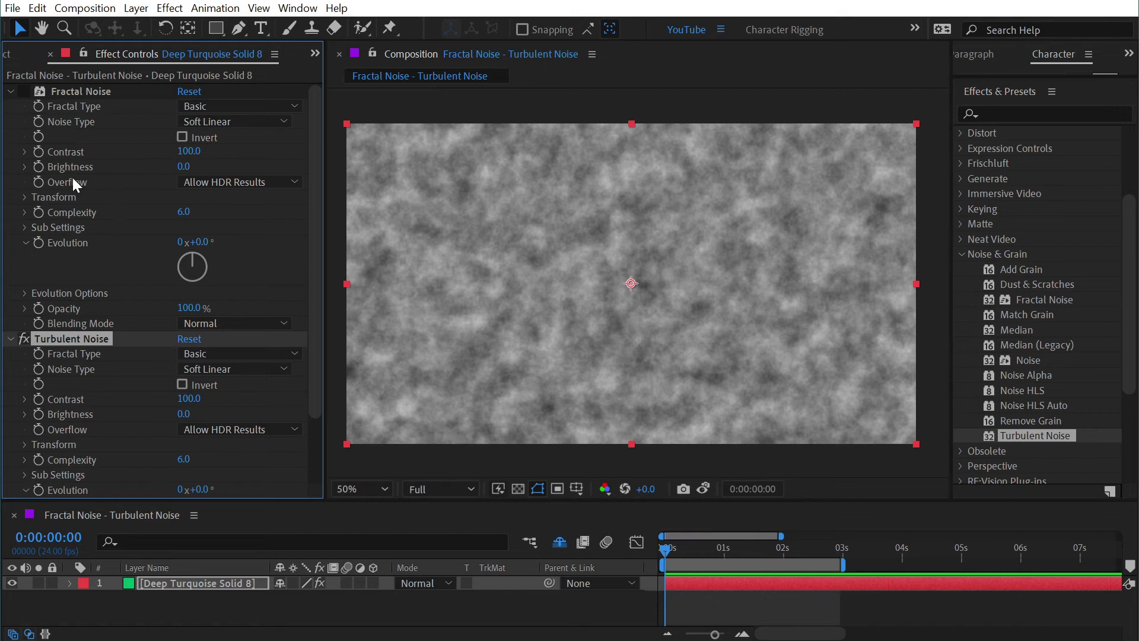
click(59, 92)
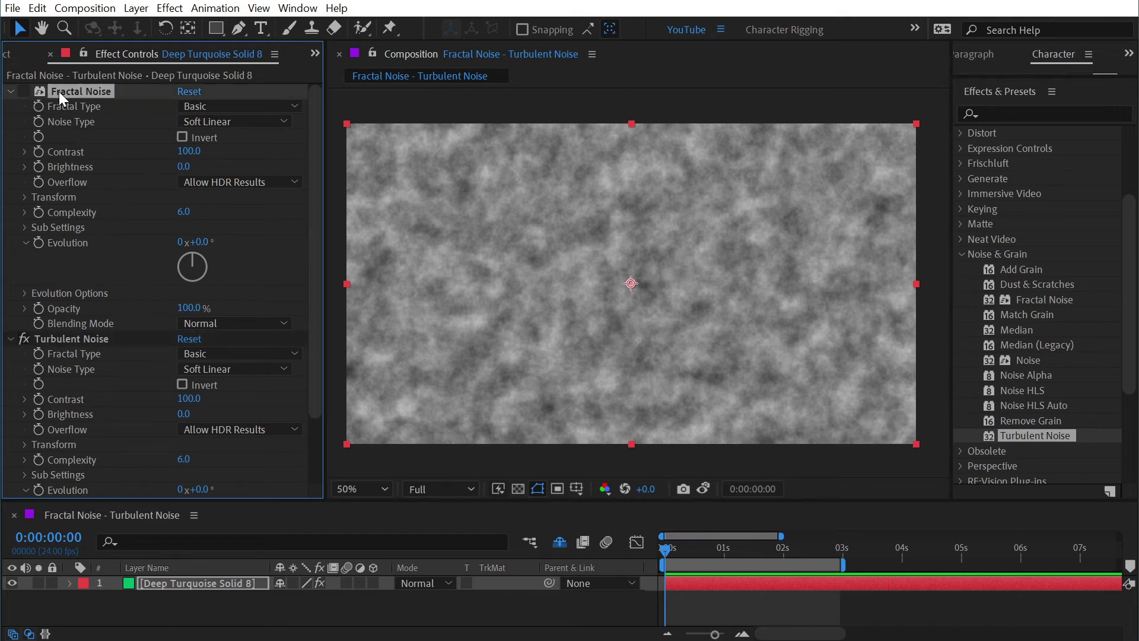
click(24, 293)
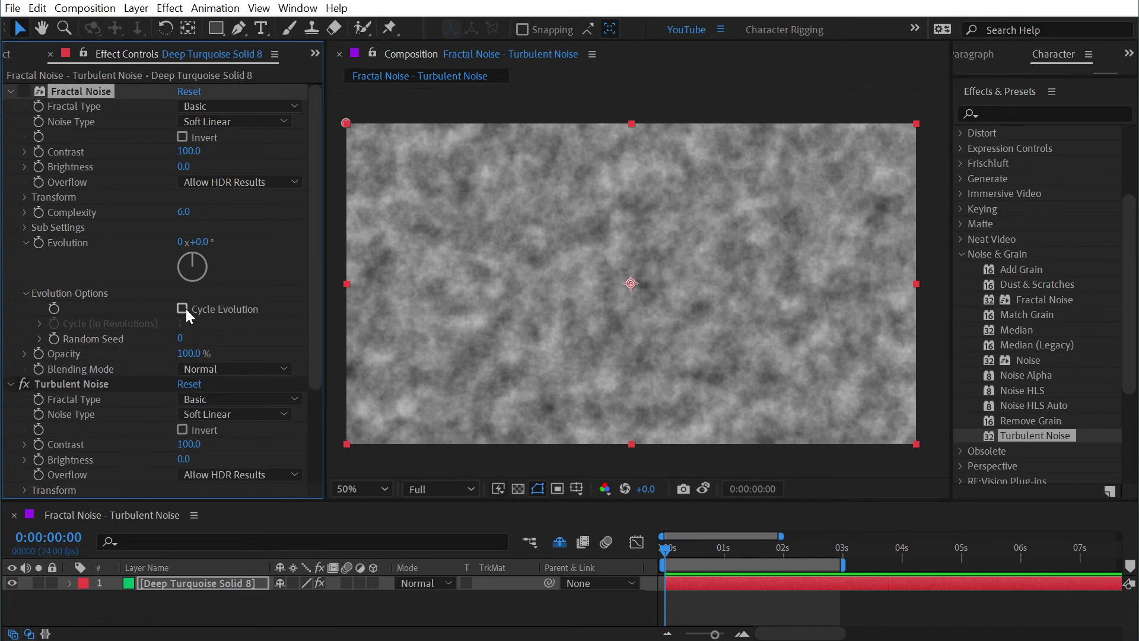
scroll(151, 312, down, 3)
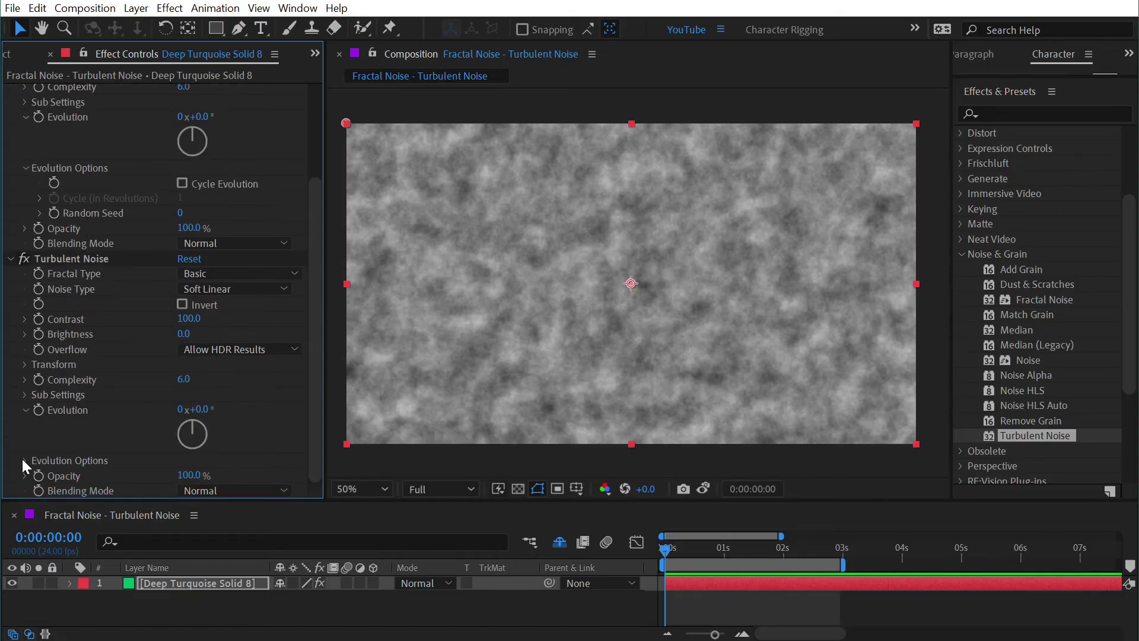
click(24, 460)
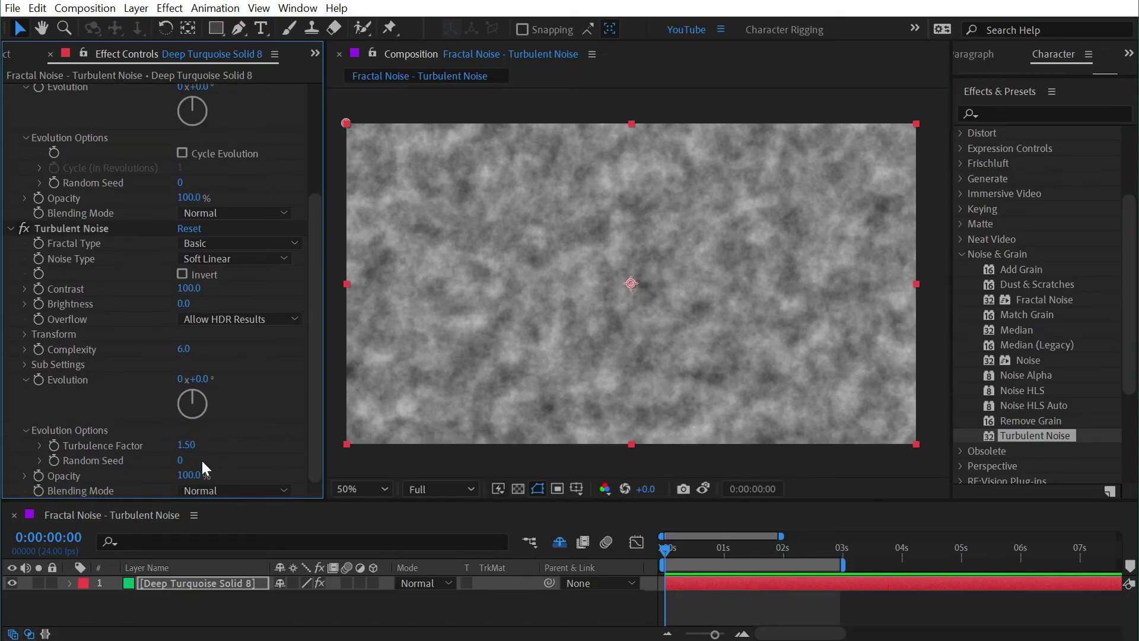
scroll(243, 460, up, 4)
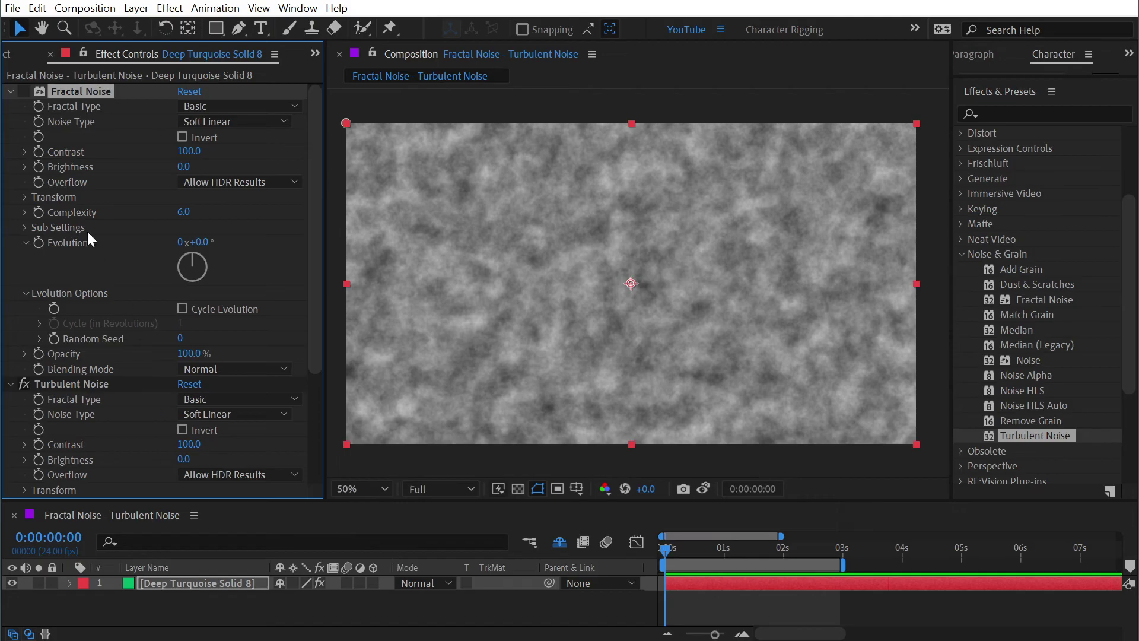
scroll(104, 427, down, 4)
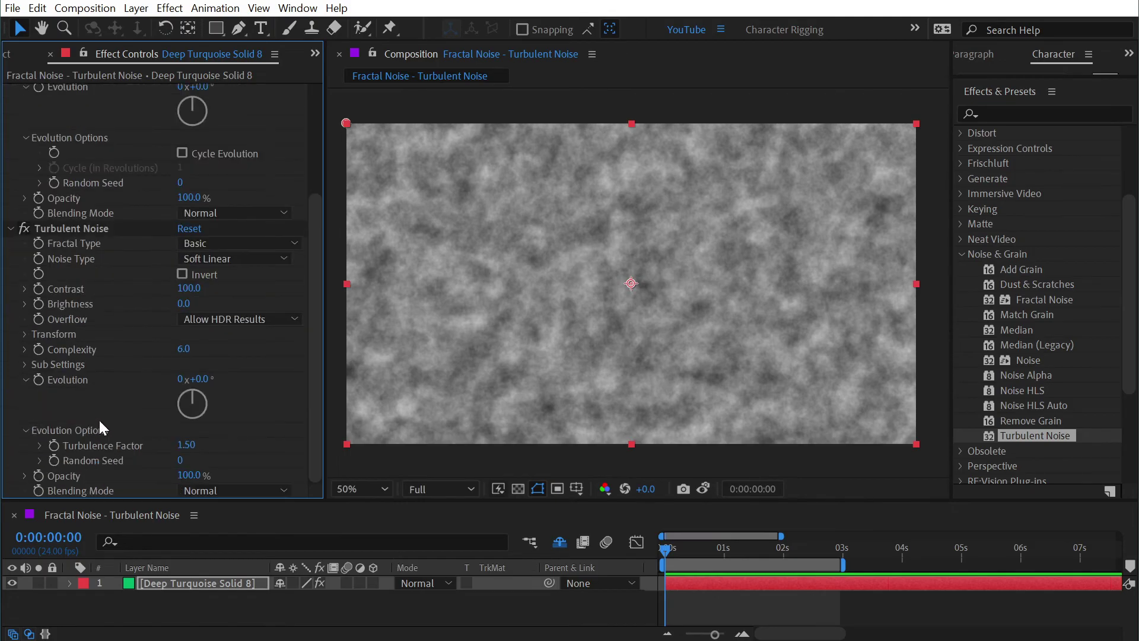
scroll(131, 314, up, 4)
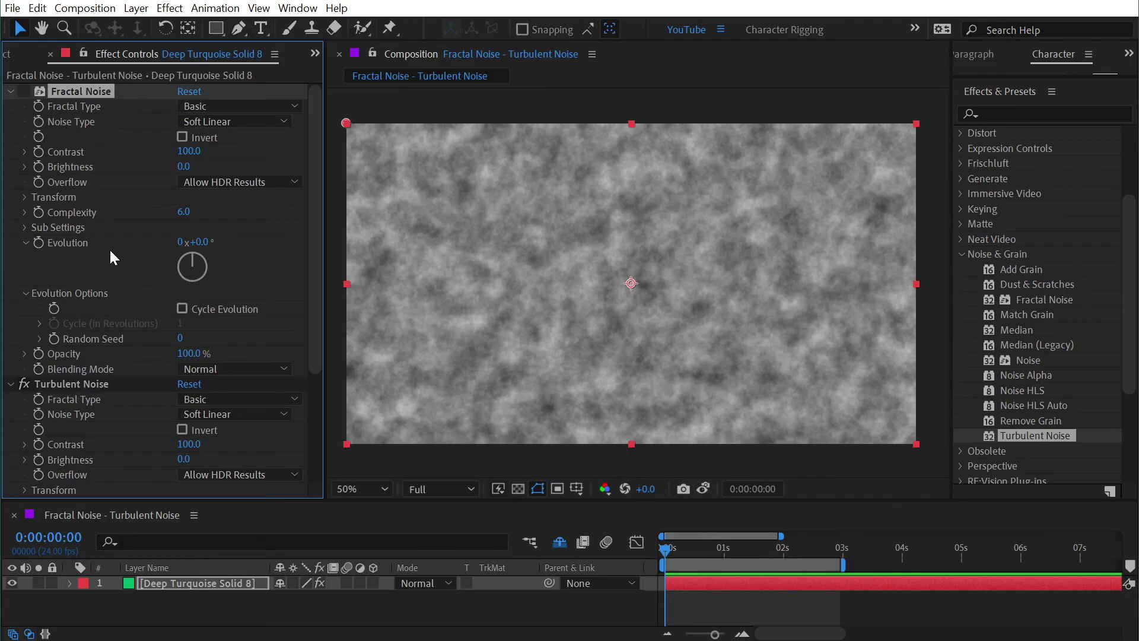
scroll(98, 364, down, 4)
scroll(87, 269, up, 4)
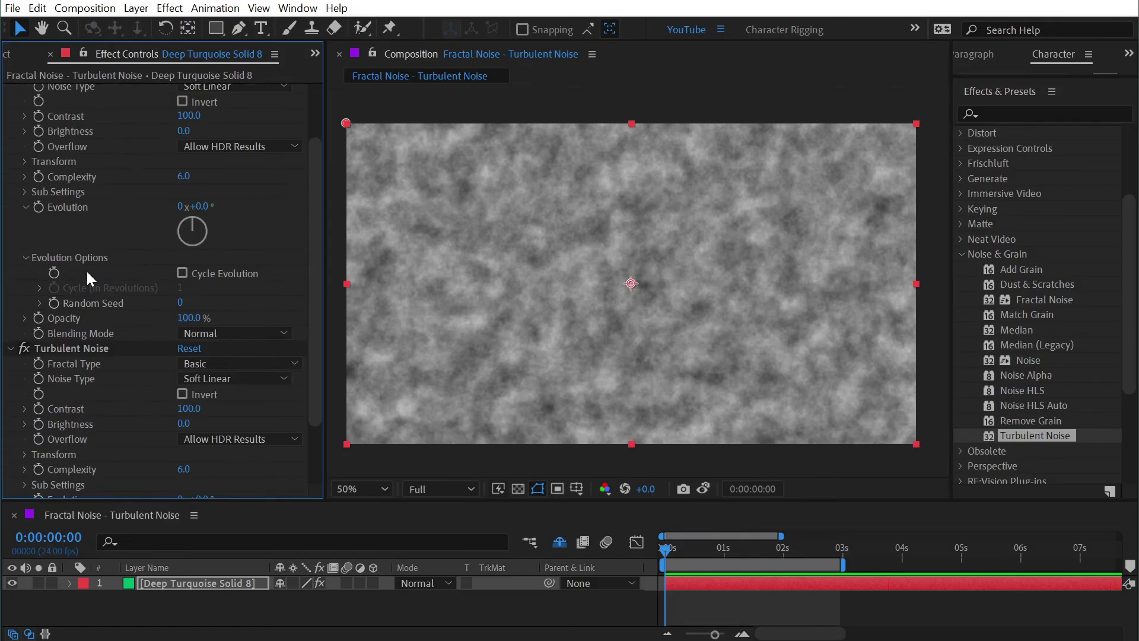